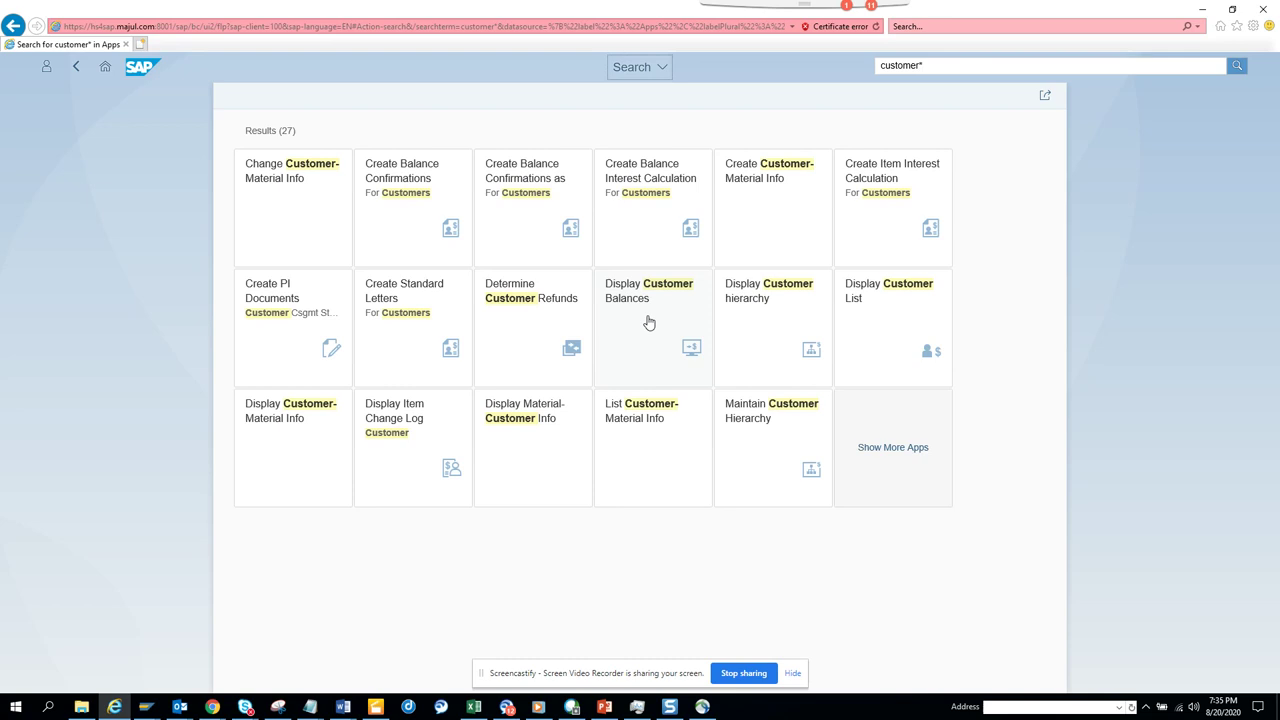
- Open the Display Customer Balances app from the launchpad's customer* search results
left_click(648, 322)
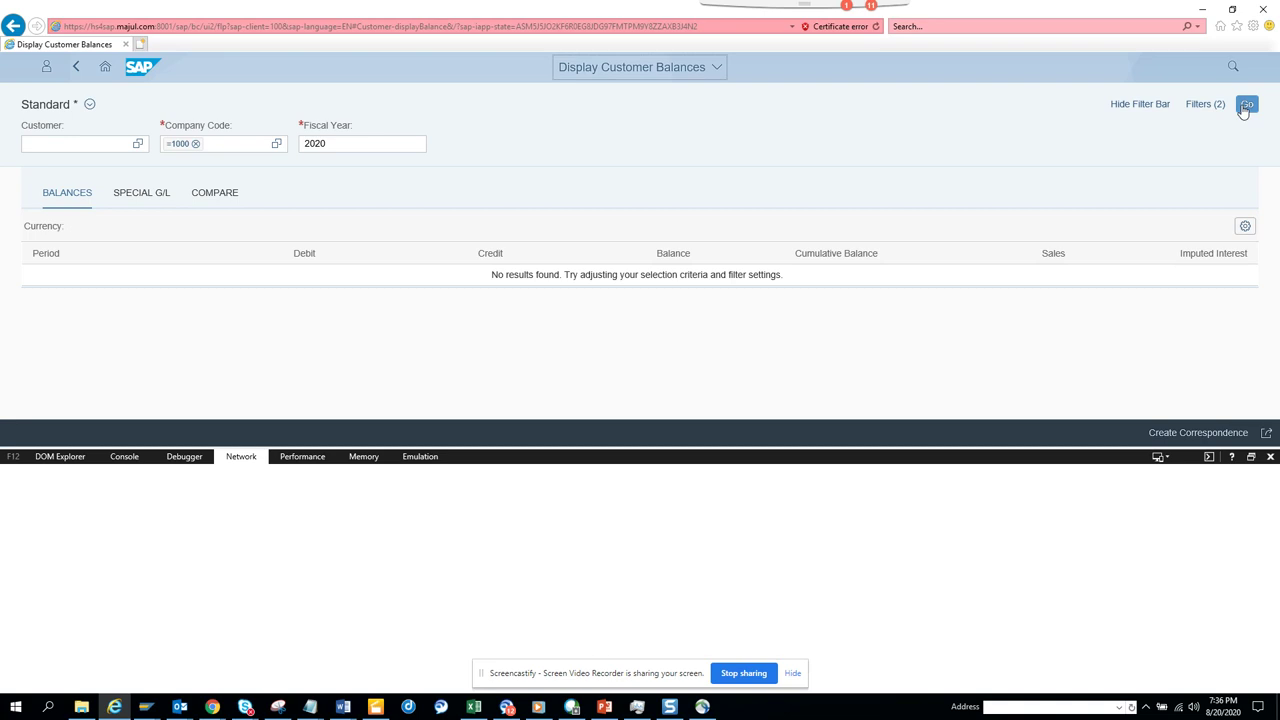
- Run the balances query and inspect the captured GlobalContainers and $batch requests
left_click(1245, 105)
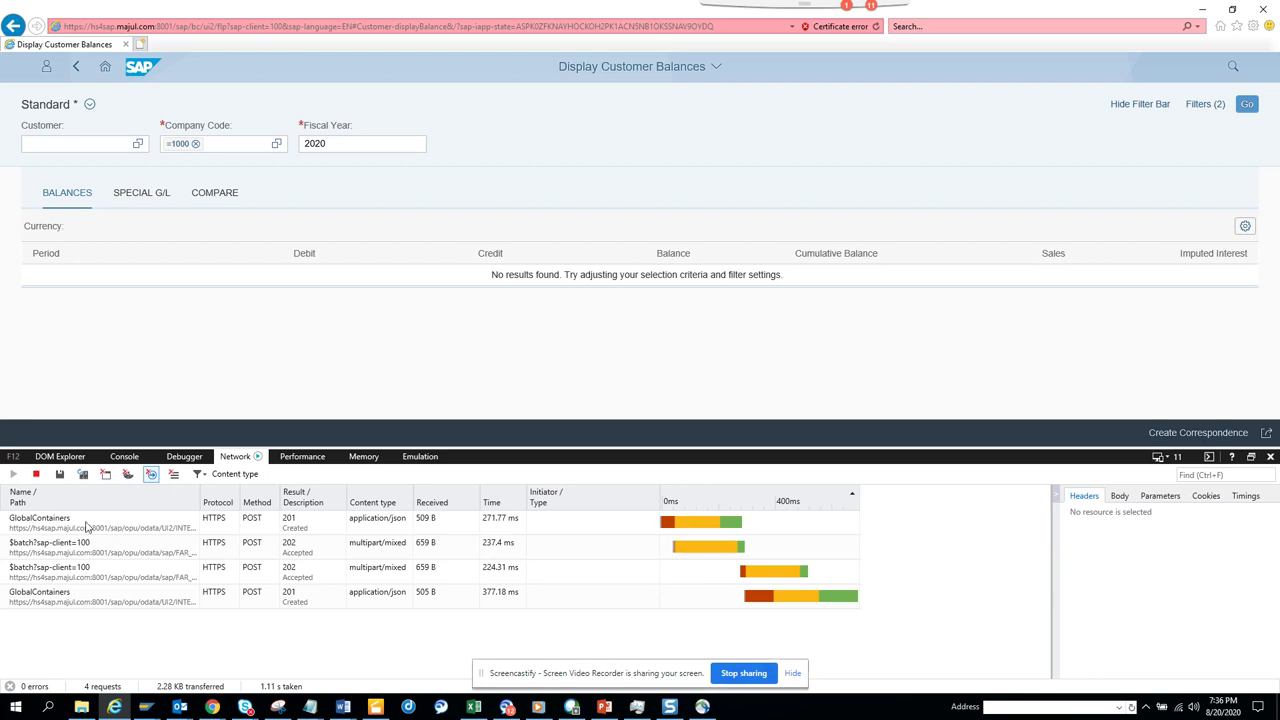
left_click(90, 528)
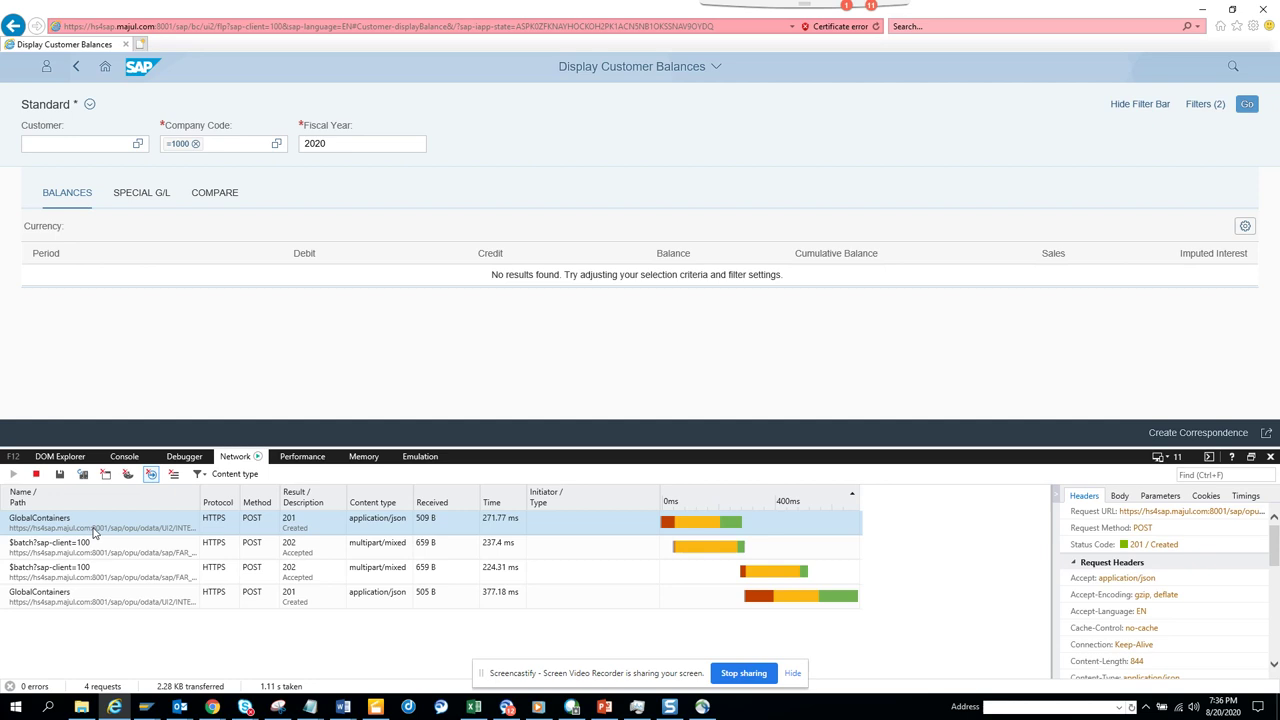
left_click(99, 553)
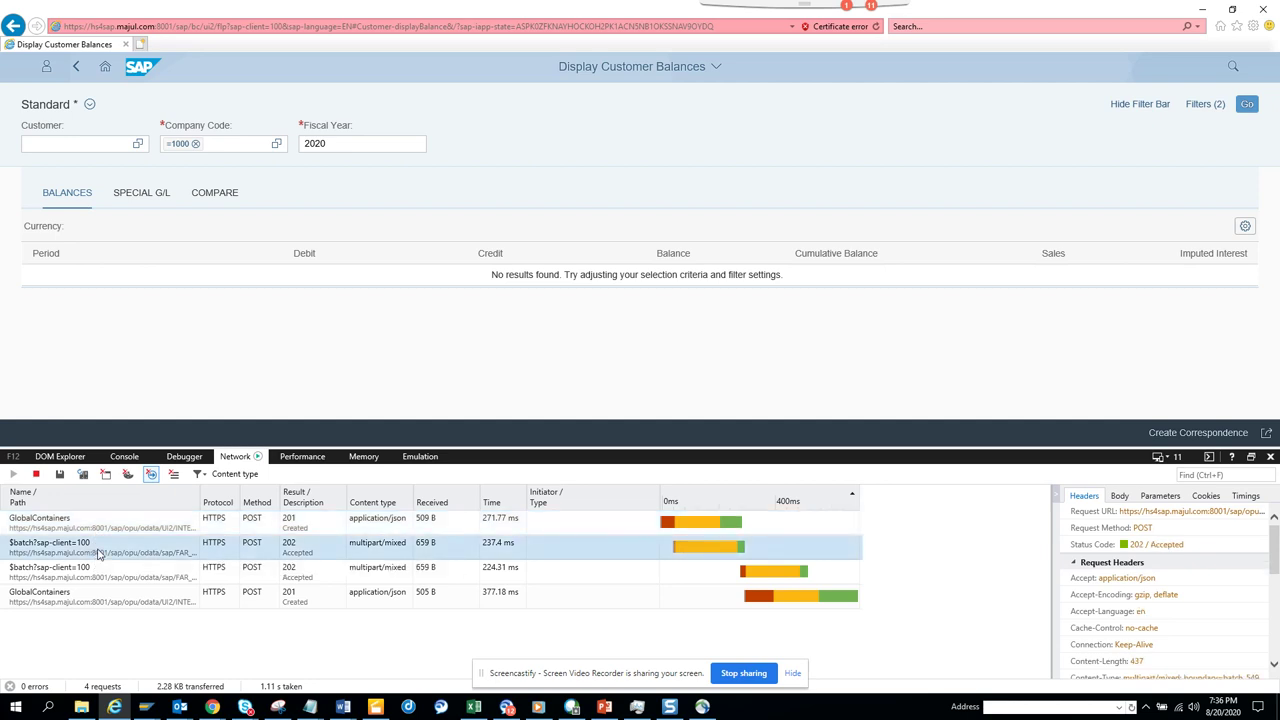
- Copy the $batch request details from the Network tab
left_click(99, 553, "ctrl")
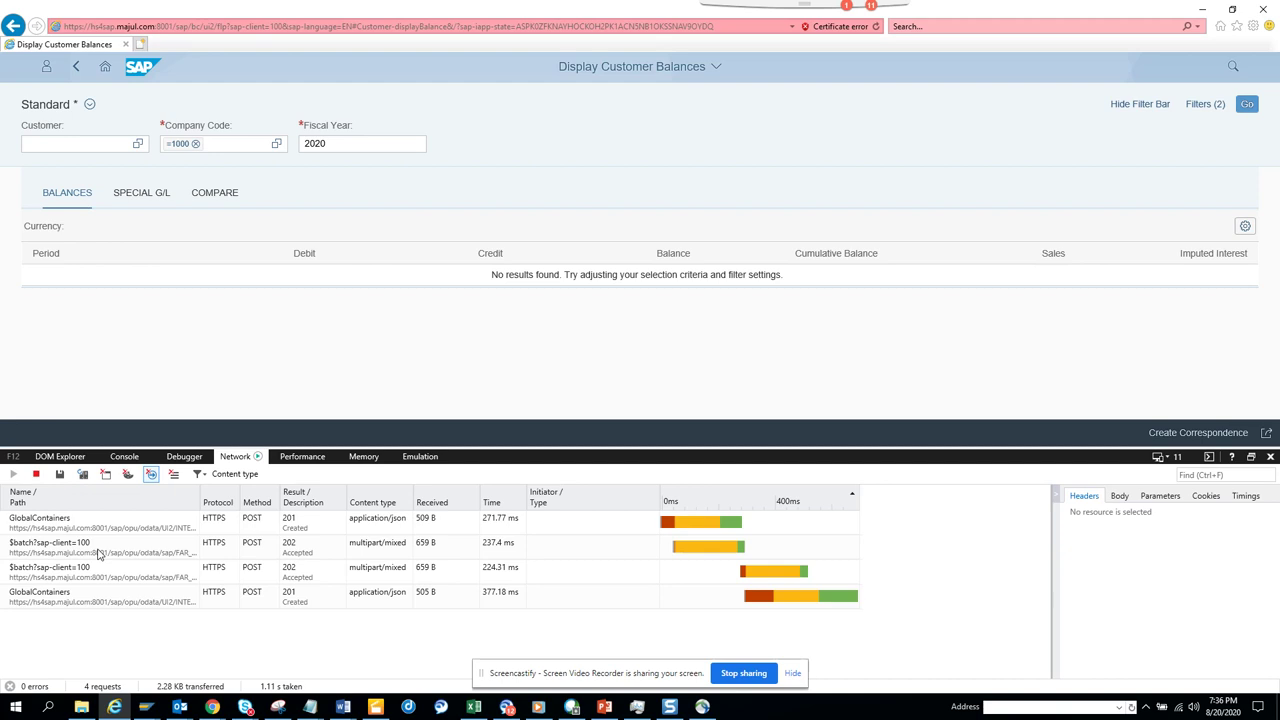
right_click(99, 553)
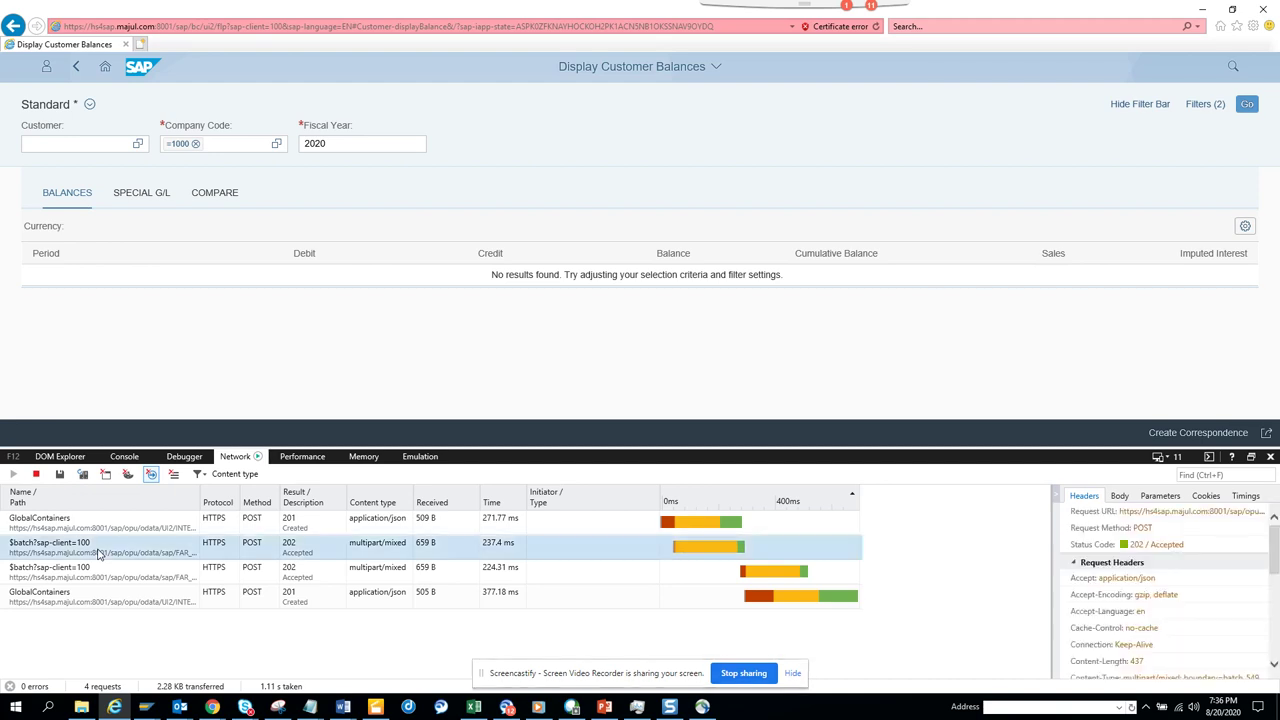
left_click(137, 565)
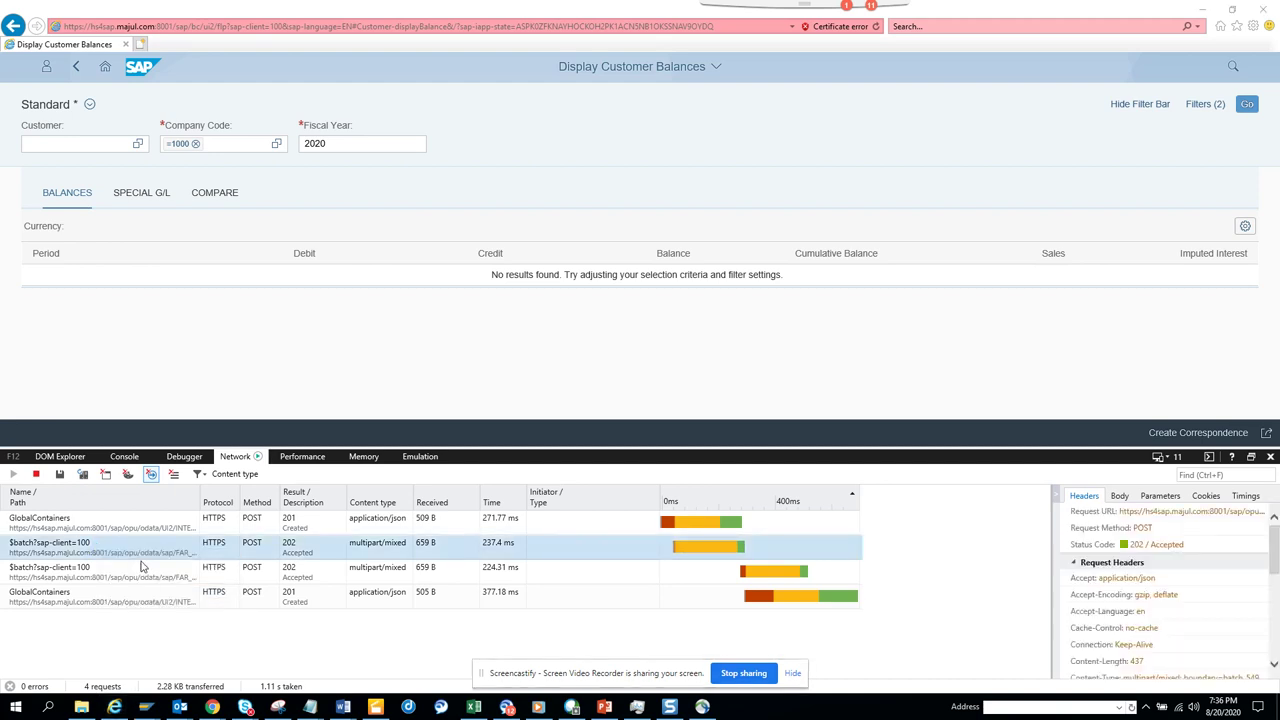
- Switch to Notepad and clear out its old notes
key("alt+Tab")
key("alt+Tab")
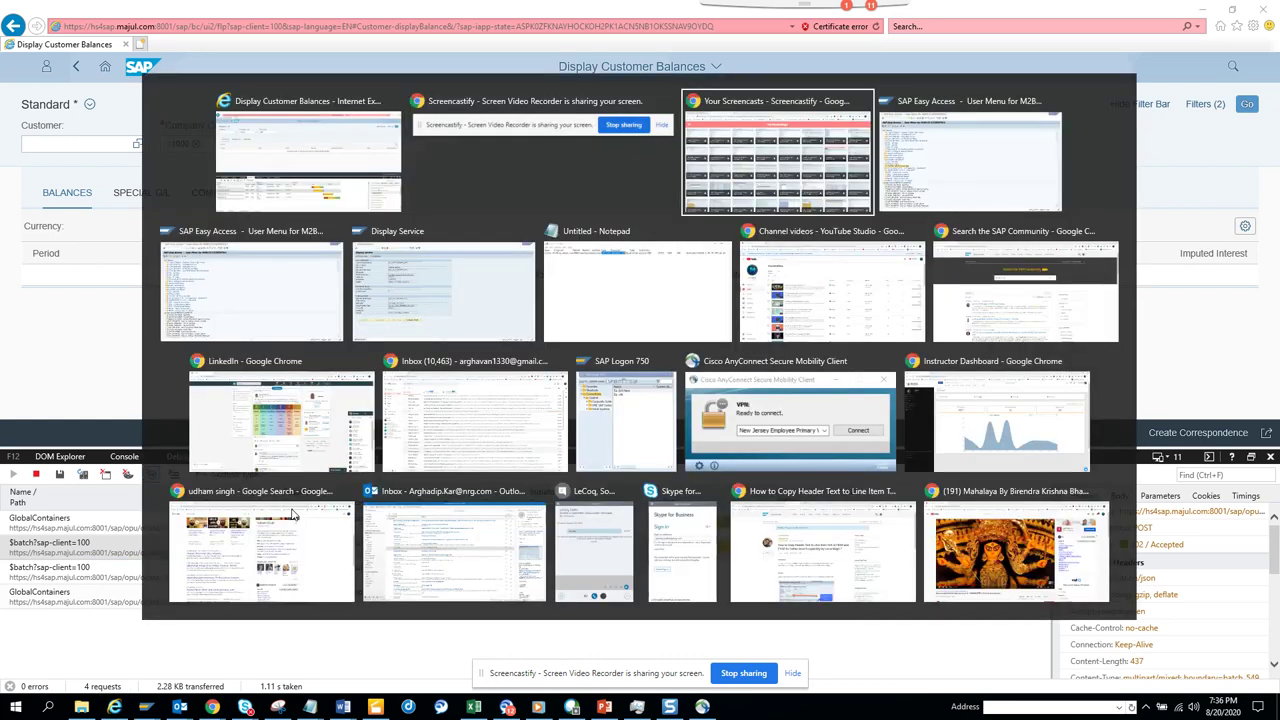
key("alt+Tab")
key("alt+Tab")
key("alt+Tab")
key("alt+Tab")
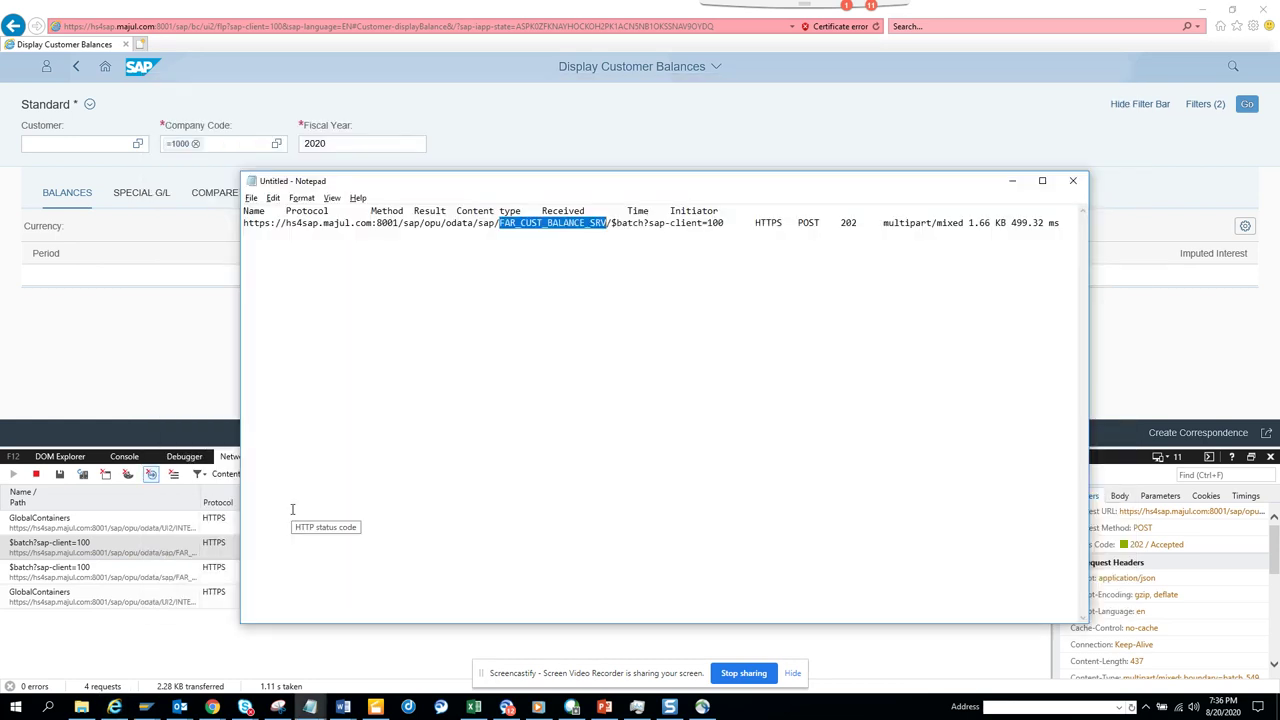
key("shift+Home")
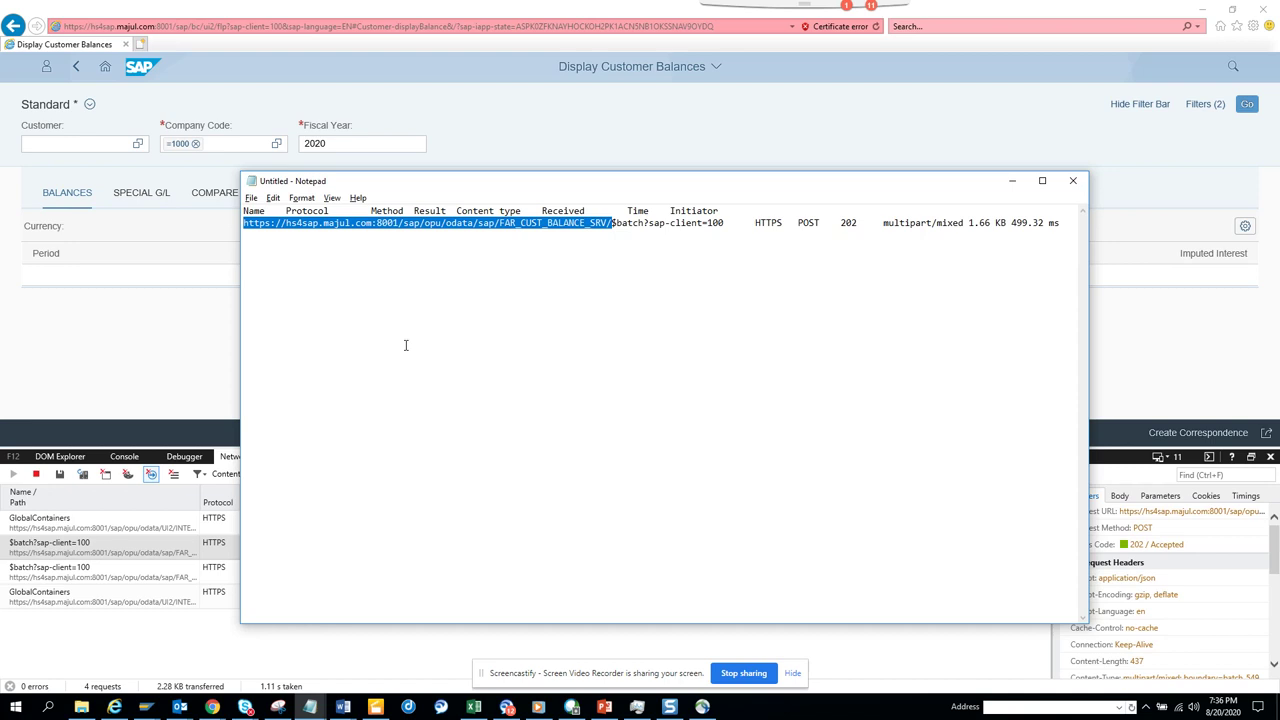
key("ctrl+a")
key("Delete")
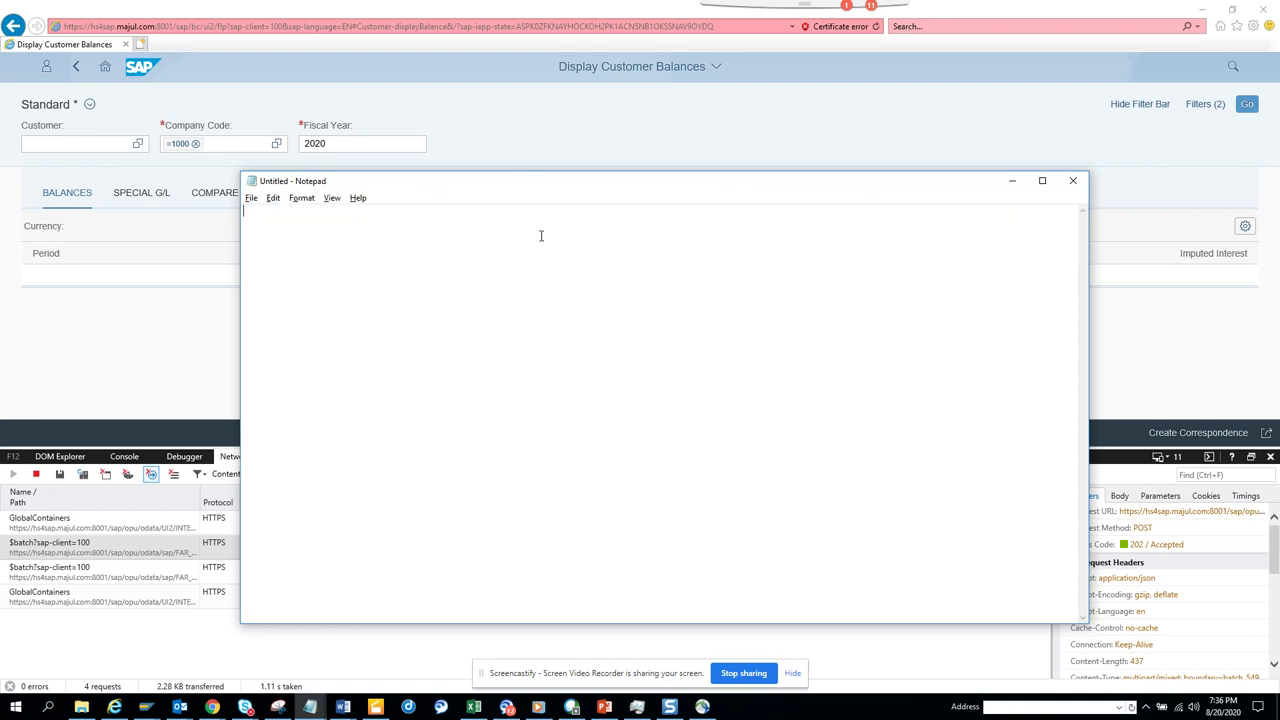
- Paste the $batch request and select FAR_CUST_BALANCE_SRV in its URL
type("Name\tProtocol\tMethod\tResult\tContent type\tReceived\tTime\tInitiator https://hs4sap.majul.com:8001/sap/opu/odata/sap/FAR_CUST_BALANCE_SRV/$batch?sap-client=100\tHTTPS\tPOST\t202\tmultipart/mixed\t659 B\t237.4 ms")
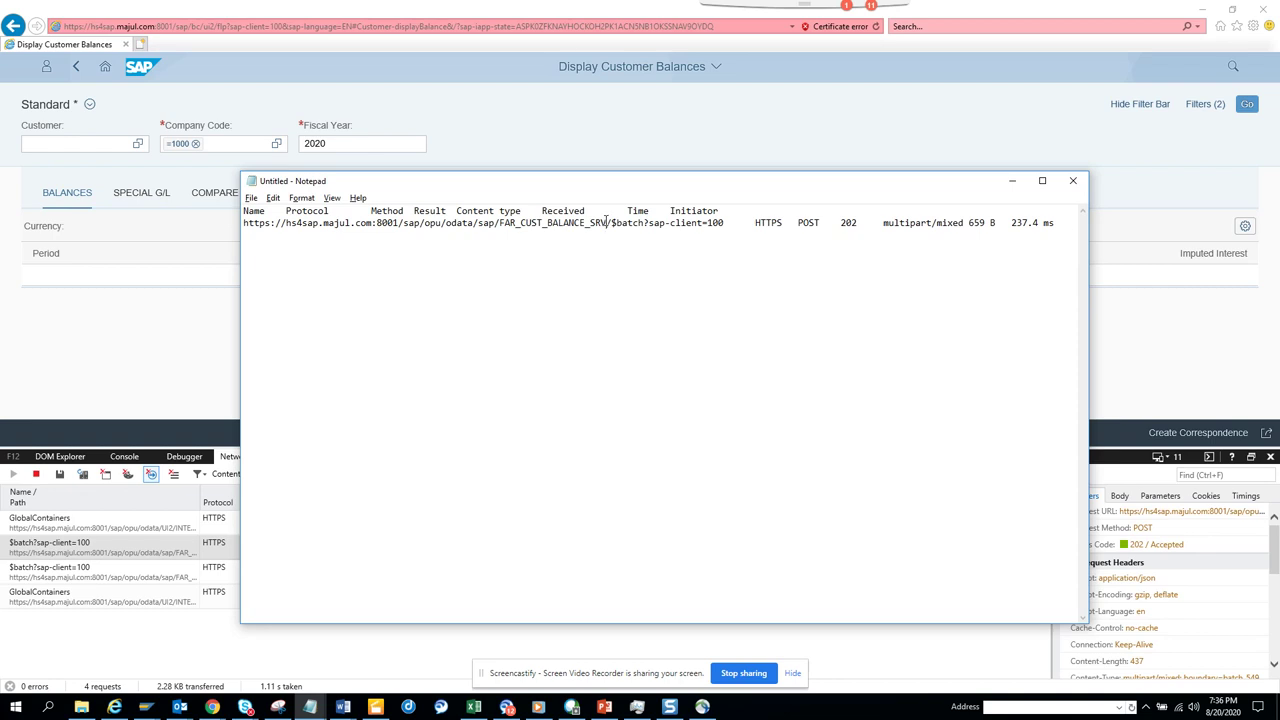
left_click_drag(606, 222, 500, 222)
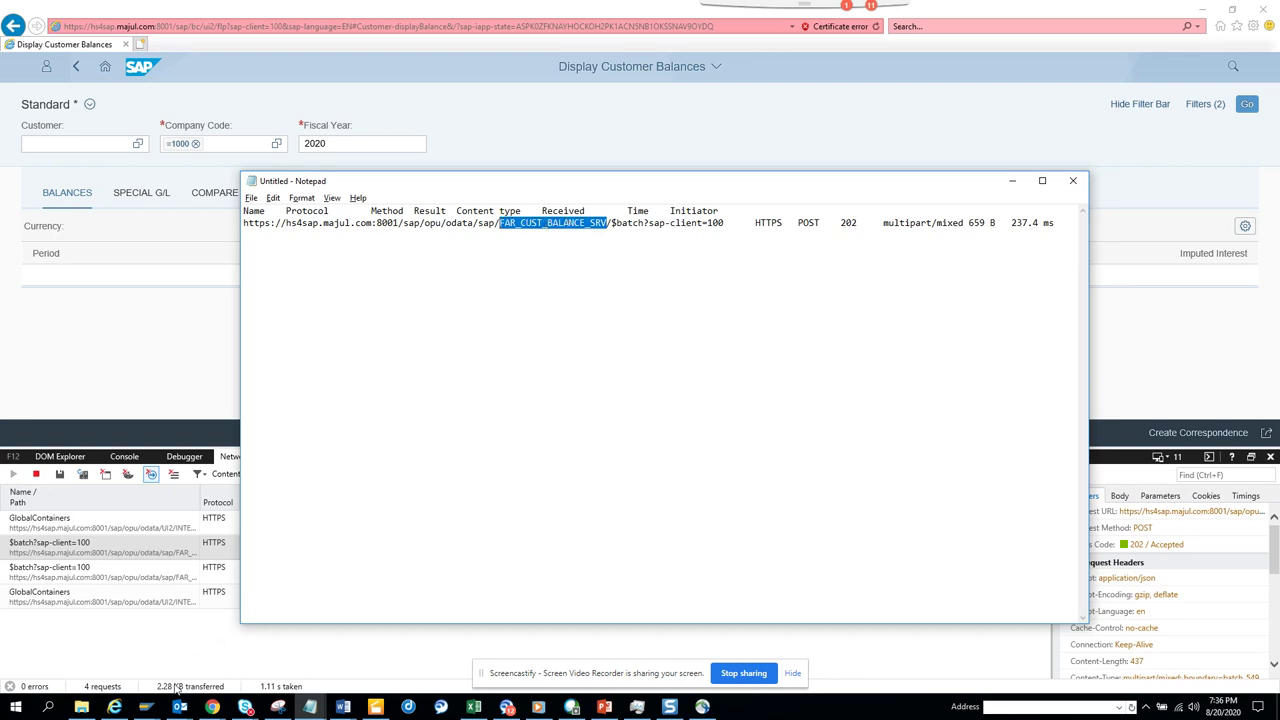
left_click(147, 707)
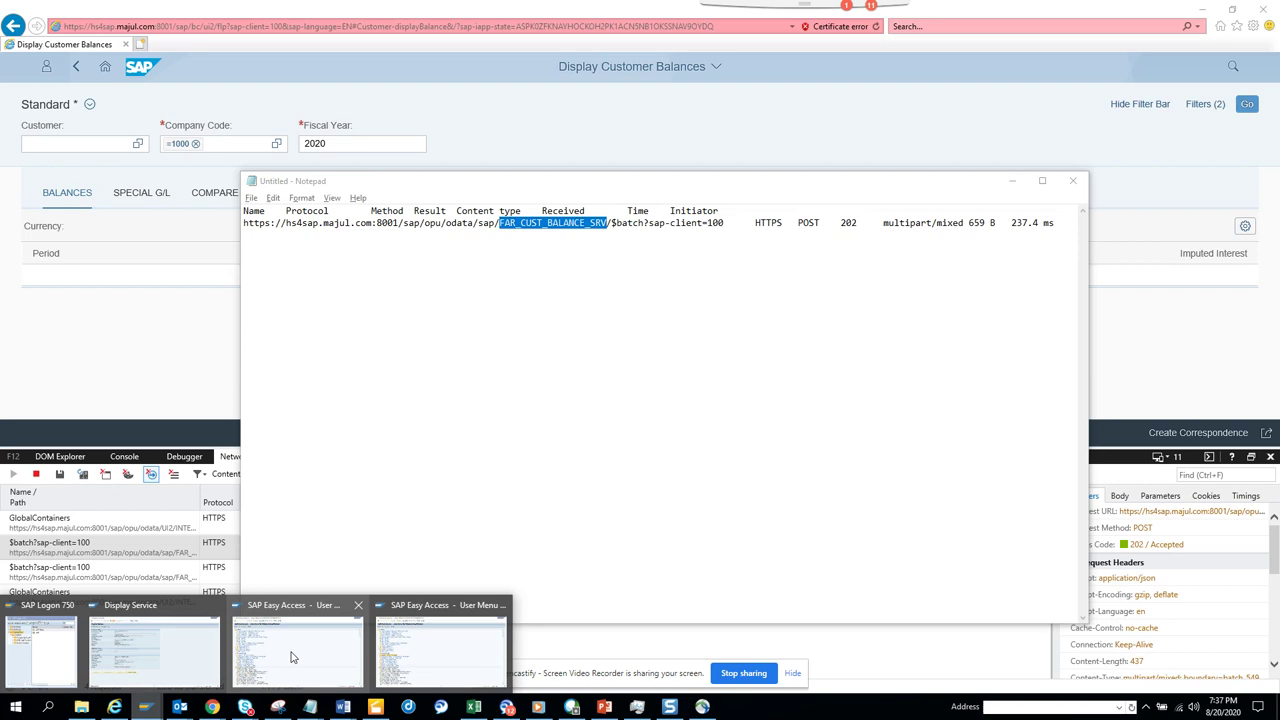
- Launch the /IWFND/MAINT_SERVICE favorite from SAP Easy Access
left_click(295, 652)
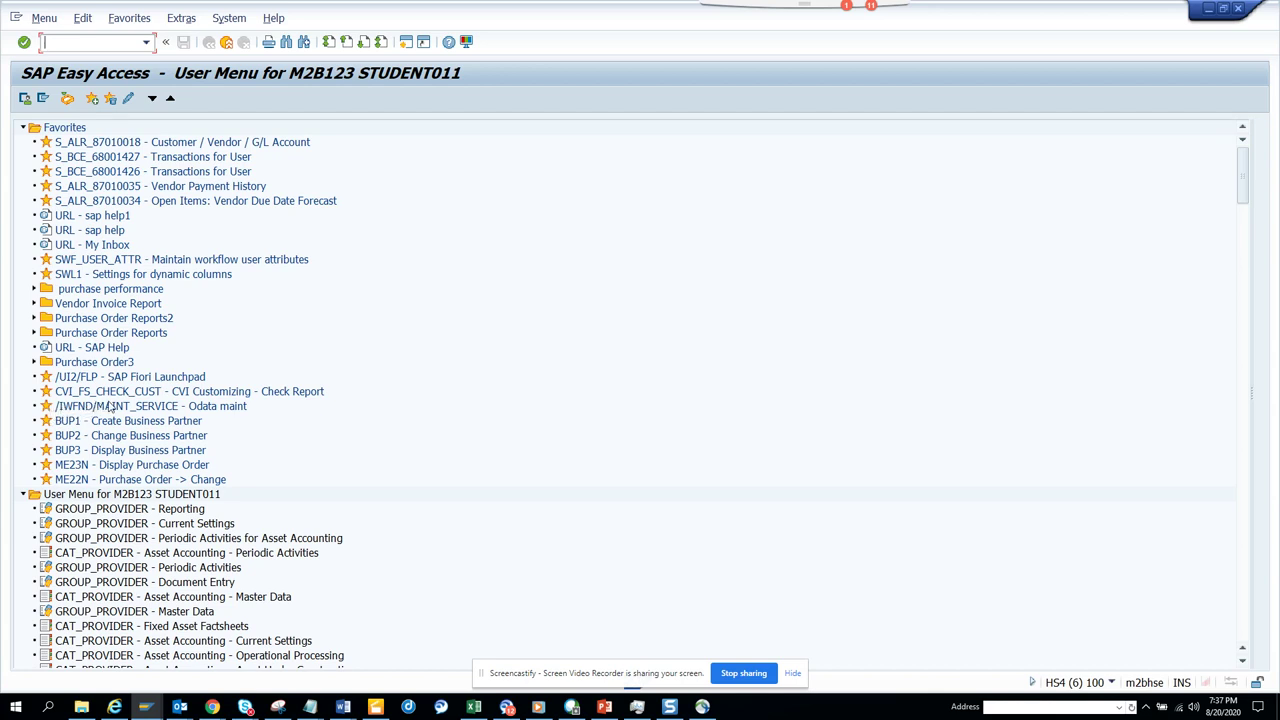
left_click(138, 406)
double_click(138, 406)
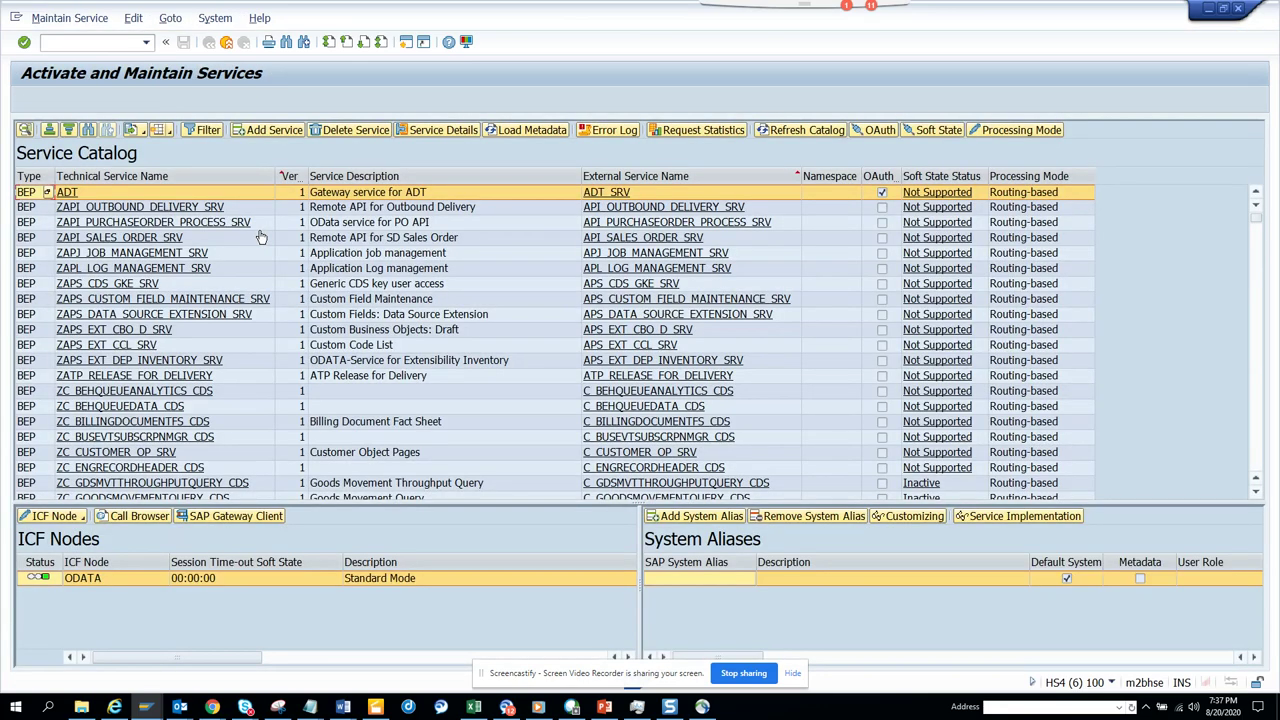
- Find FAR_CUST_BALANCE_SRV in the catalog and select the ZFAR_CUST_BALANCE_SRV row
left_click(88, 130)
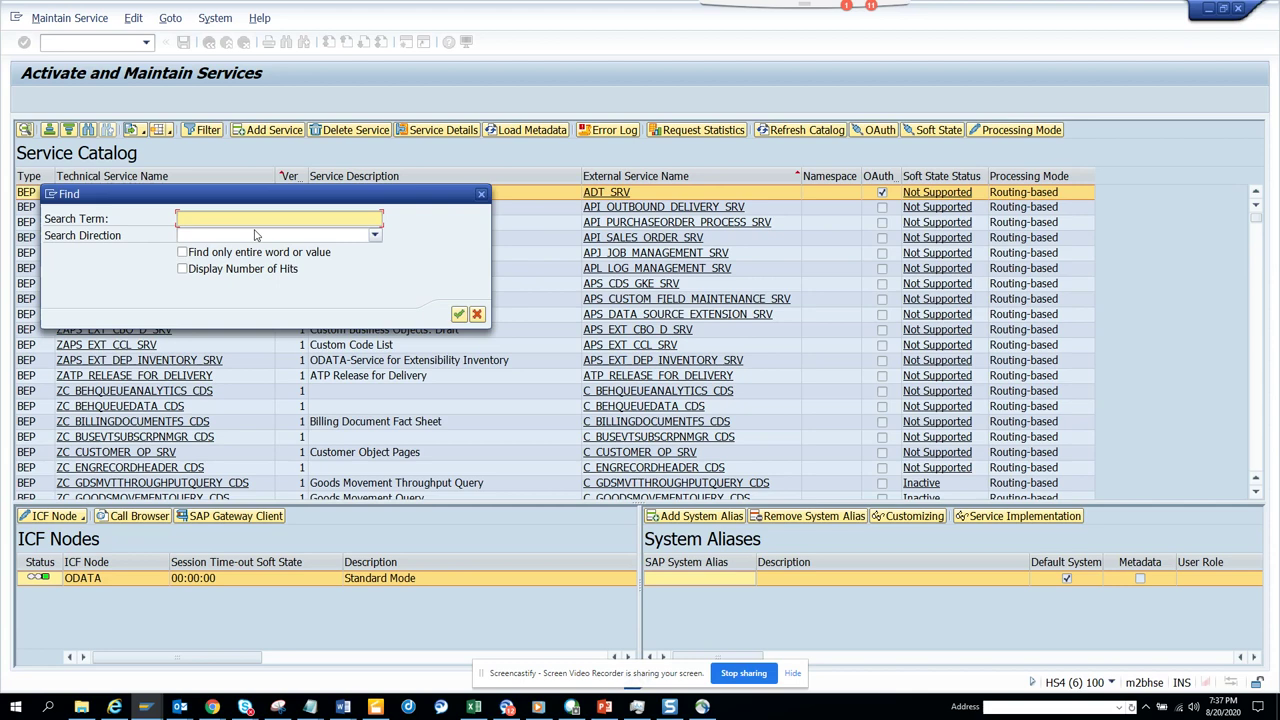
type("FAR_CUST_BALANCE_SRV")
key("Return")
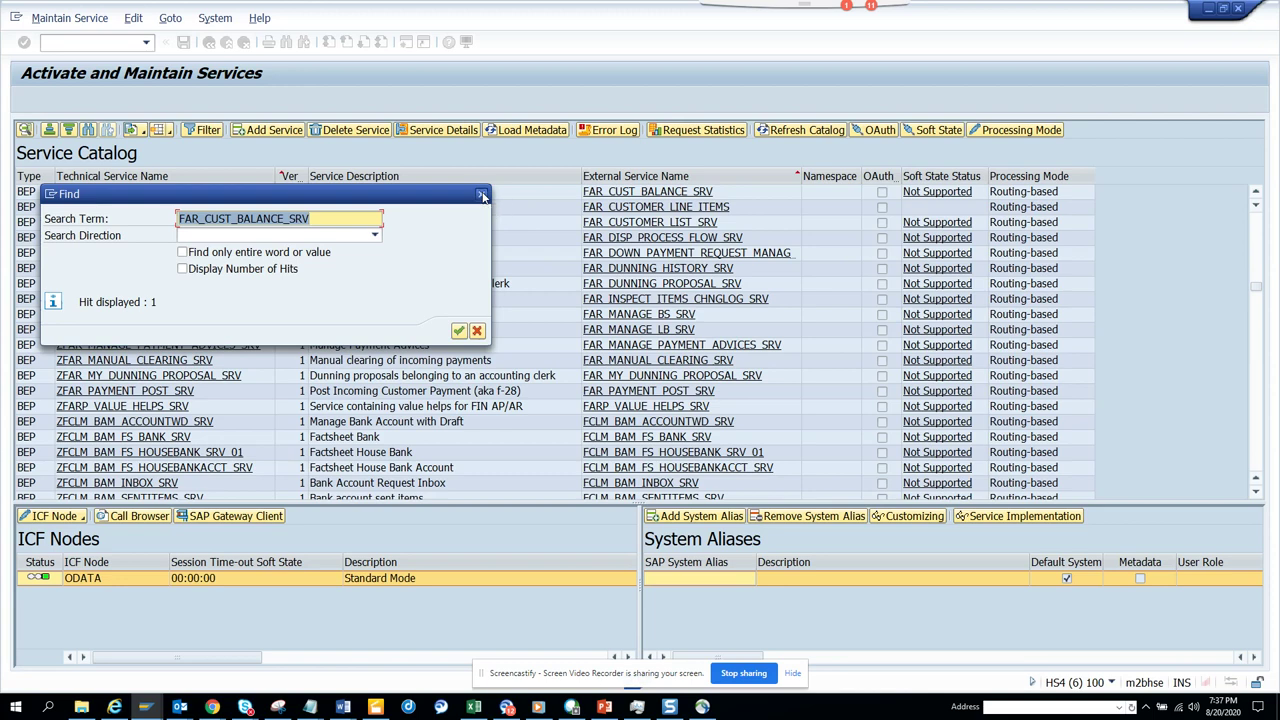
left_click(481, 194)
left_click(240, 197)
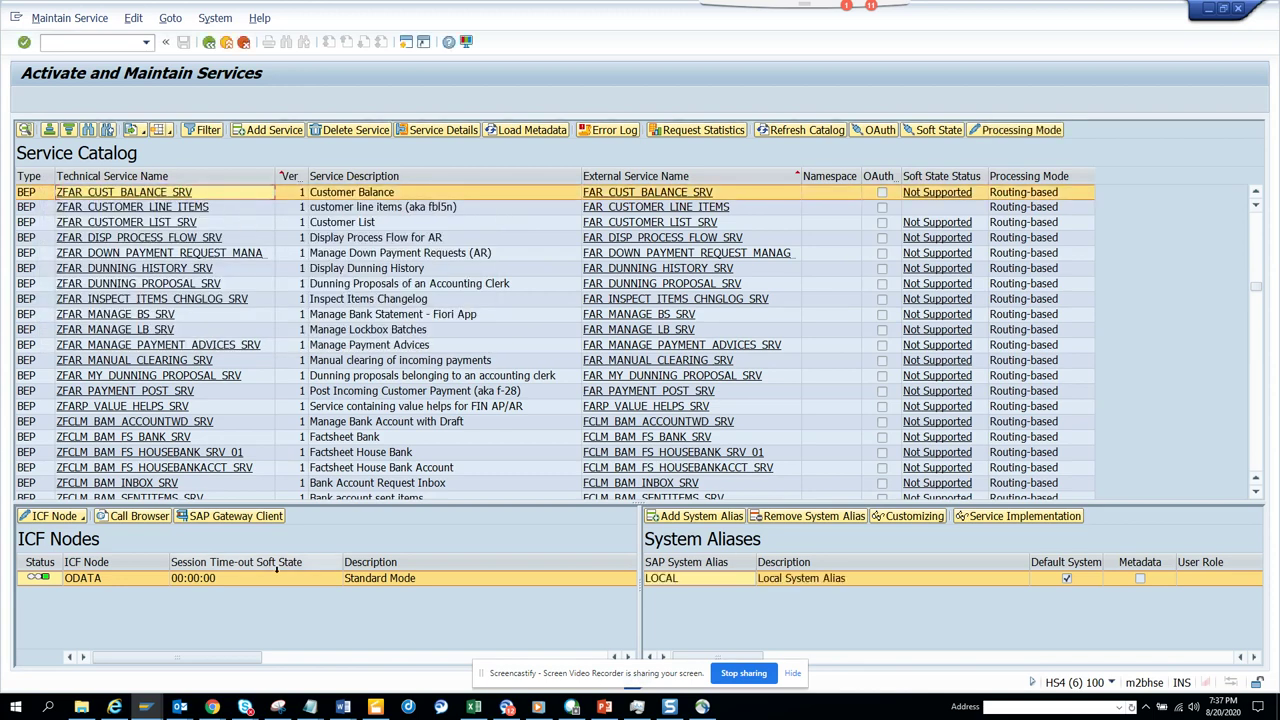
- Open data provider class CL_FAR_CUST_BALANCE_DPC_EXT from the service's details
left_click(214, 517)
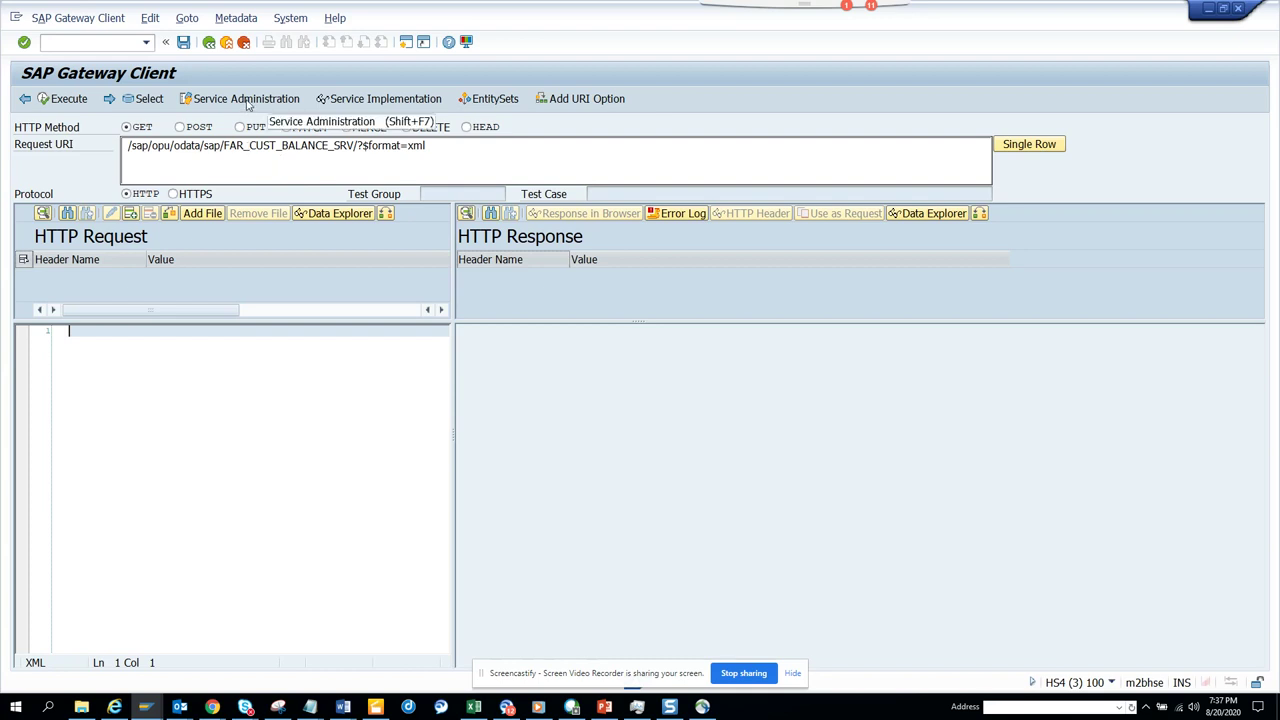
left_click(387, 100)
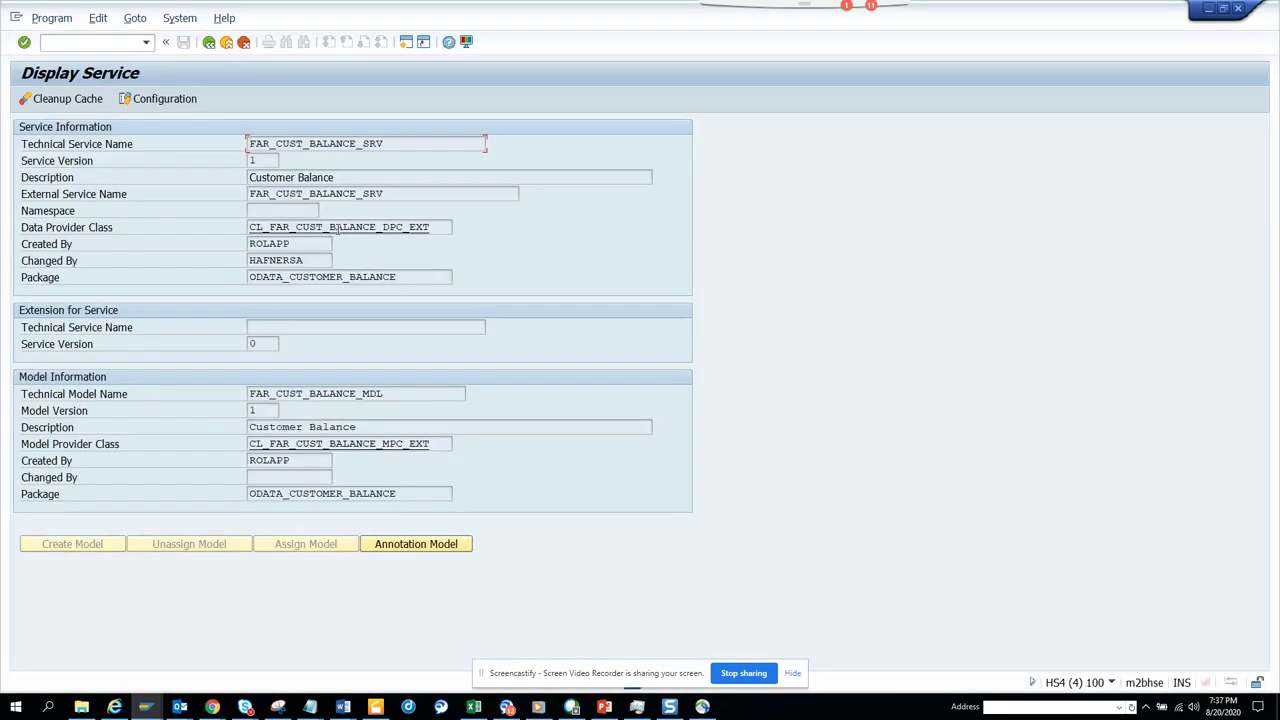
left_click_drag(432, 227, 151, 227)
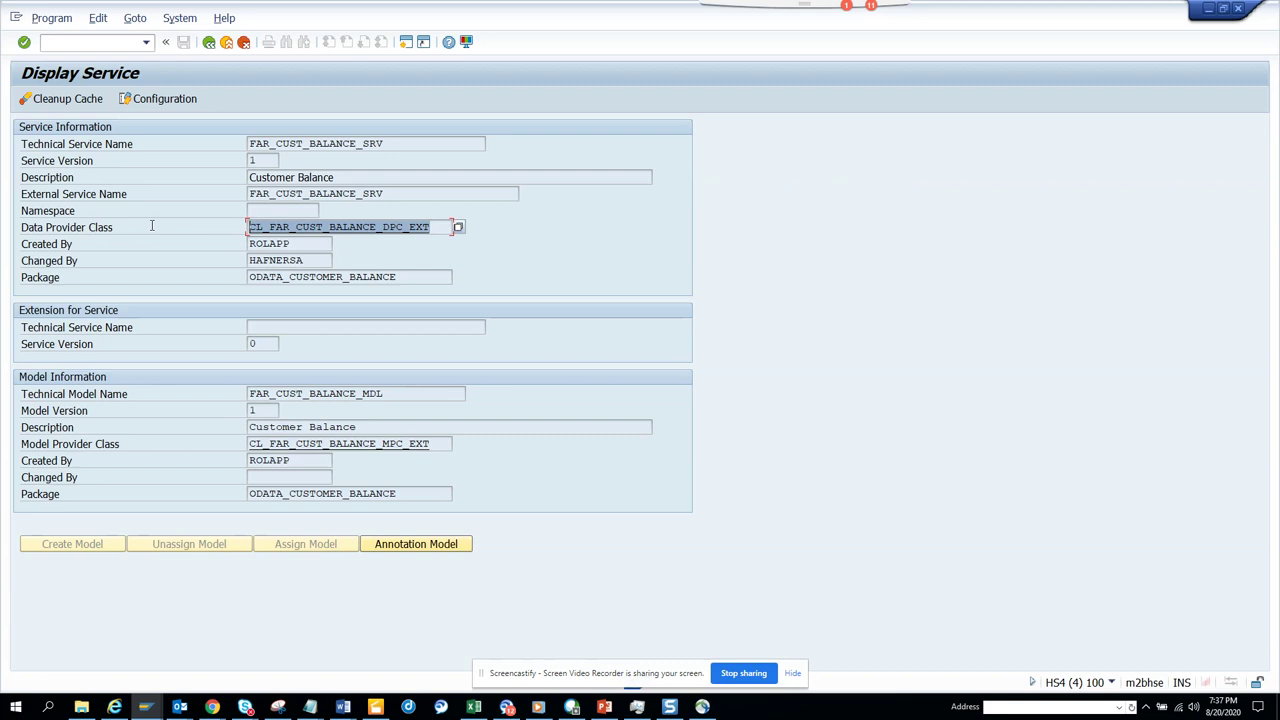
double_click(383, 227)
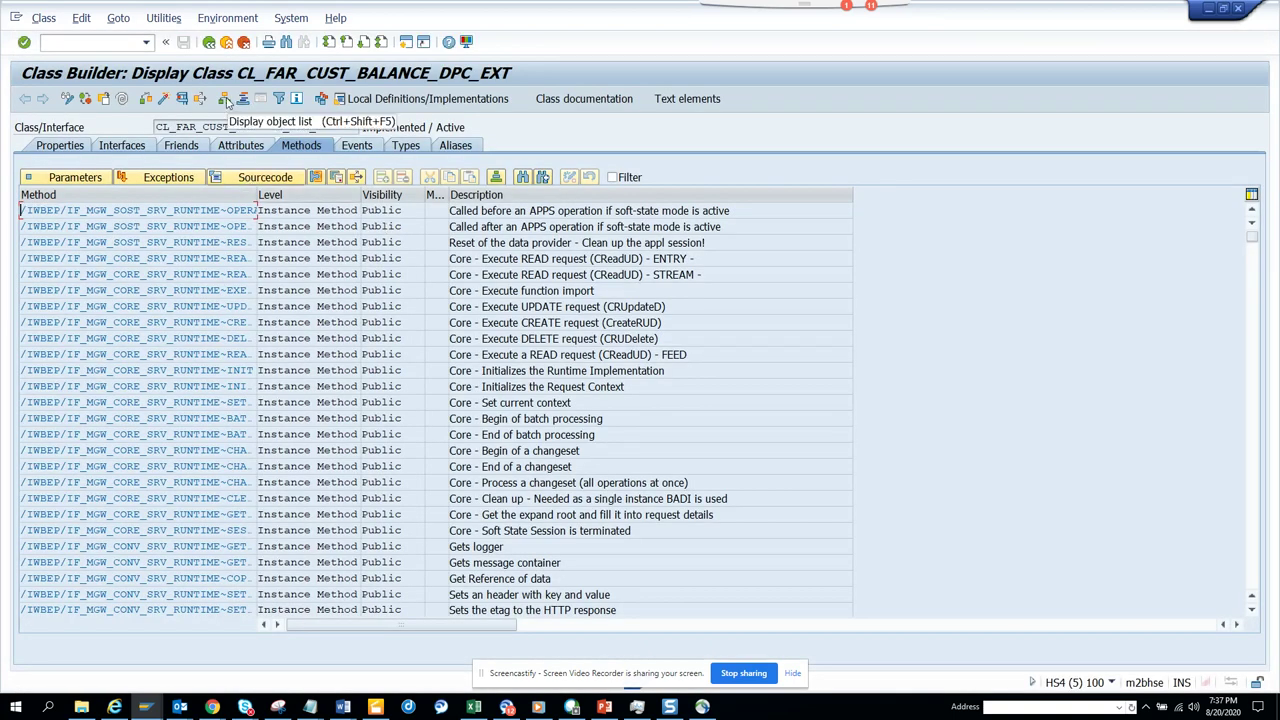
- Open the redefined IF_SADL_GW_QUERY_CONTROL~SET_QUERY_OPTIONS method's source via the object tree
left_click(226, 101)
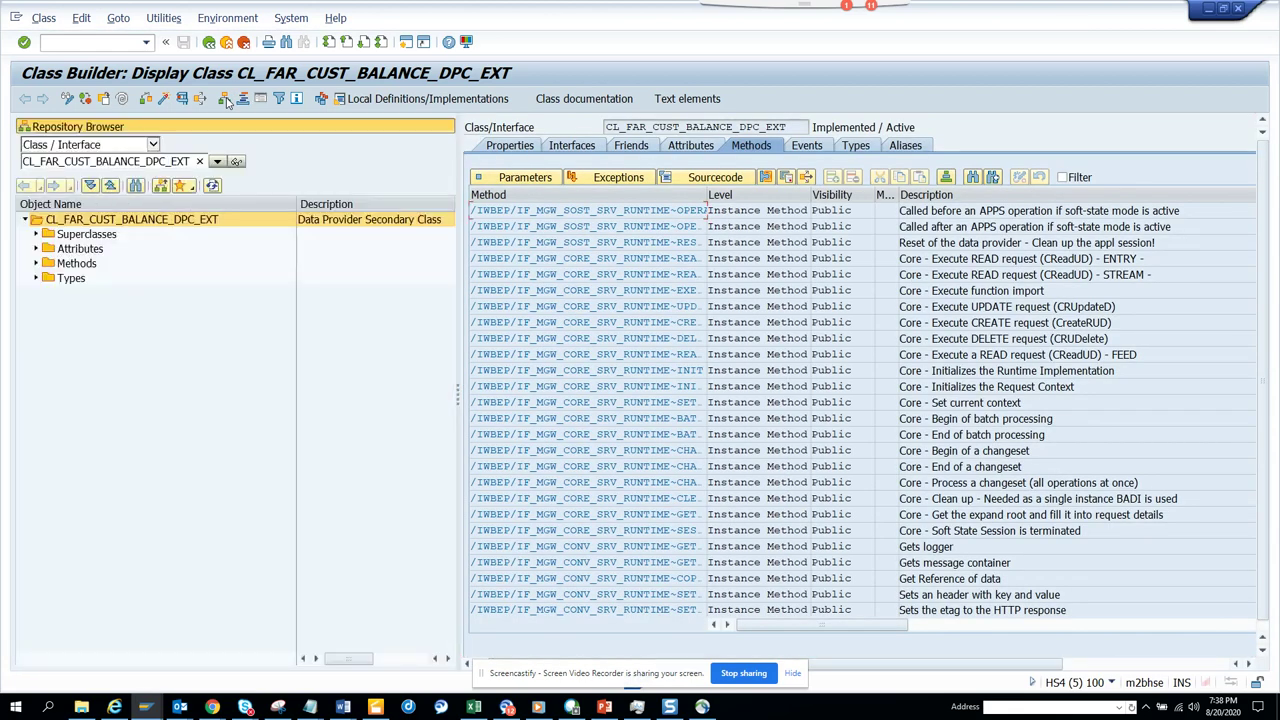
left_click(36, 264)
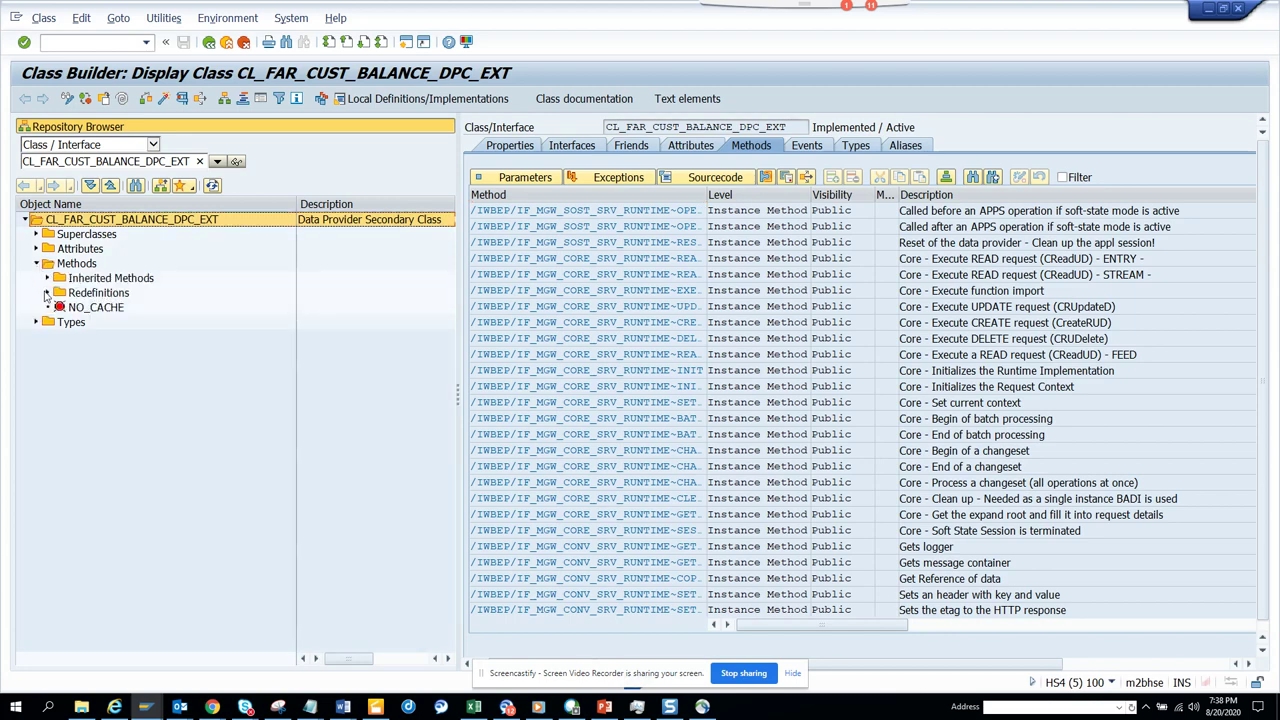
left_click(46, 293)
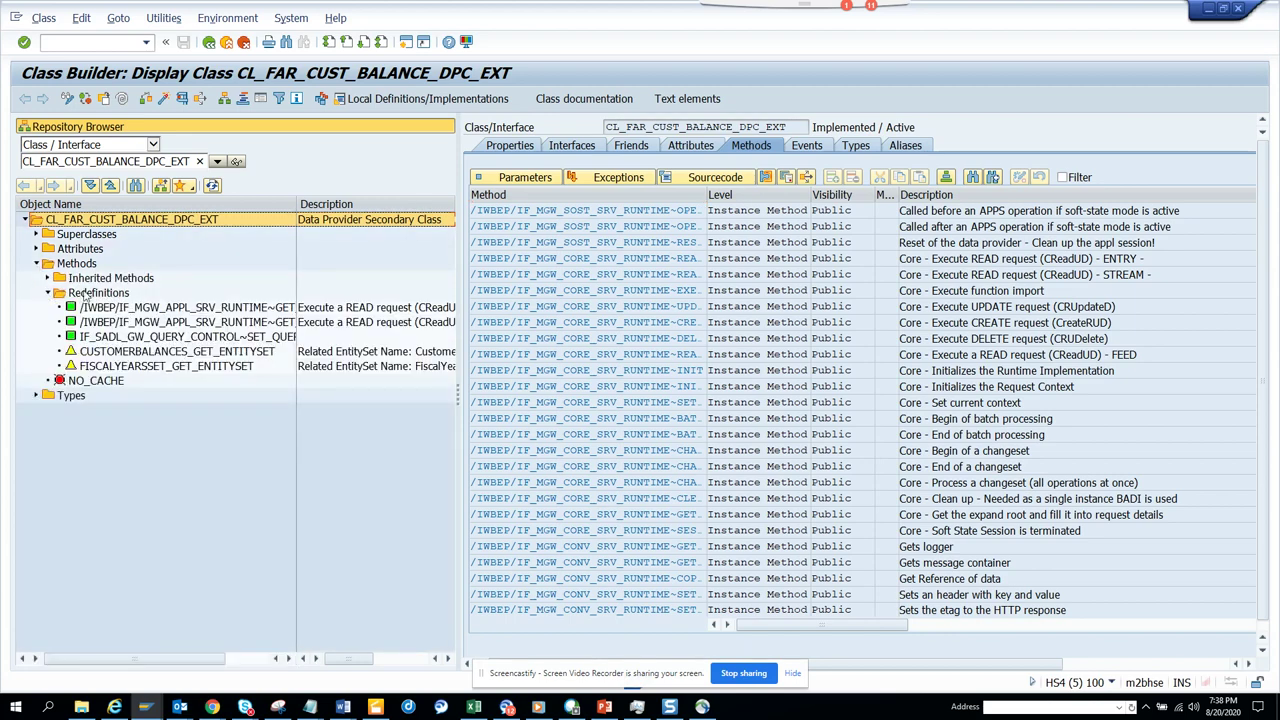
double_click(180, 340)
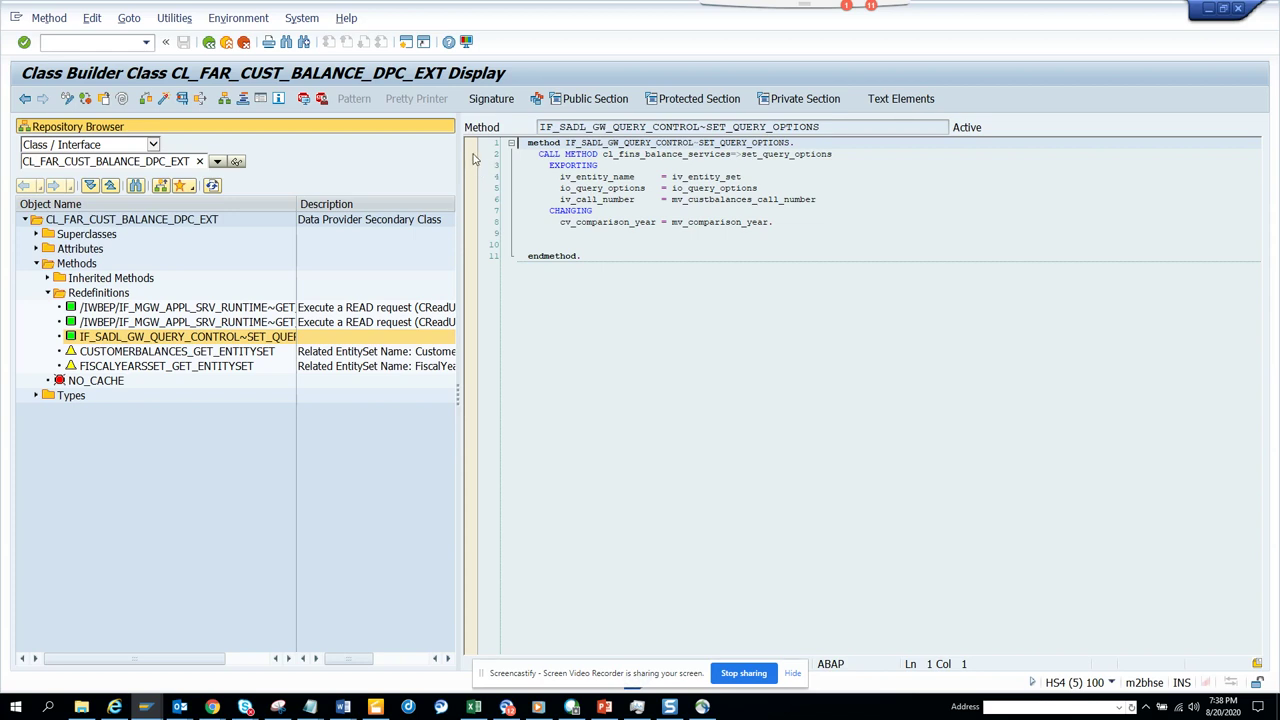
- Set an external breakpoint in SET_QUERY_OPTIONS and return to the browser
left_click(320, 98)
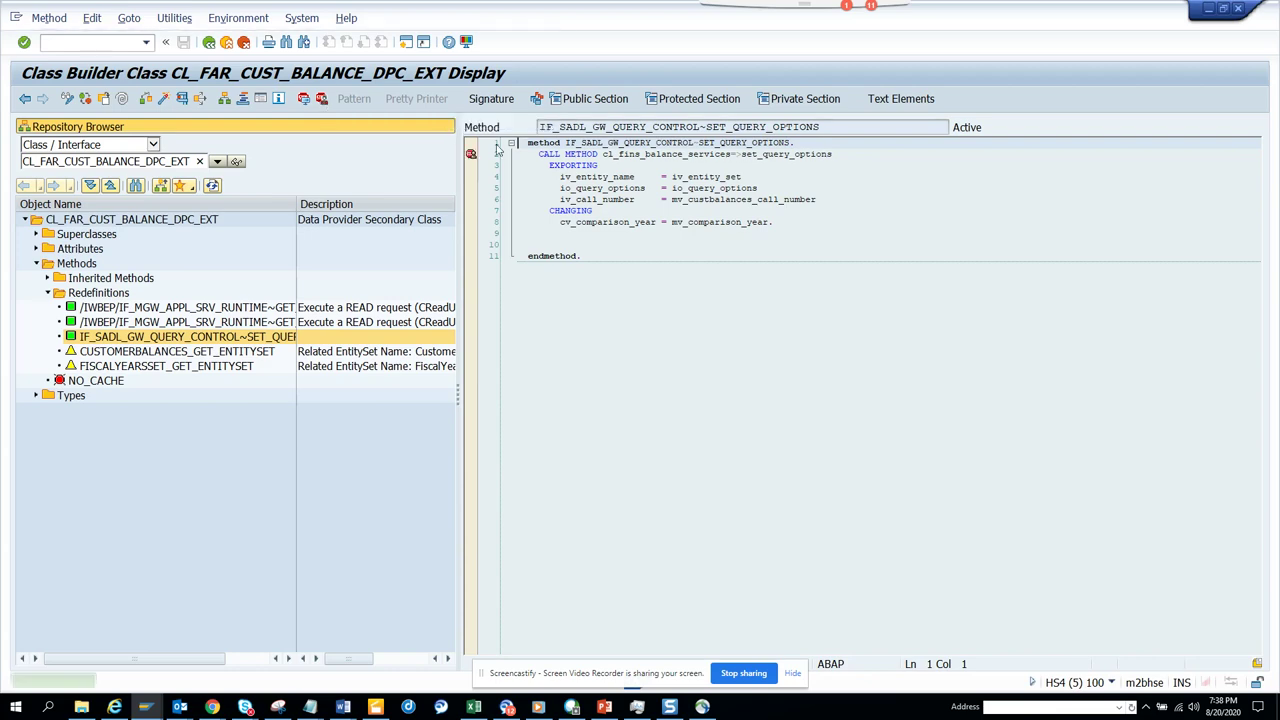
key("alt+Tab")
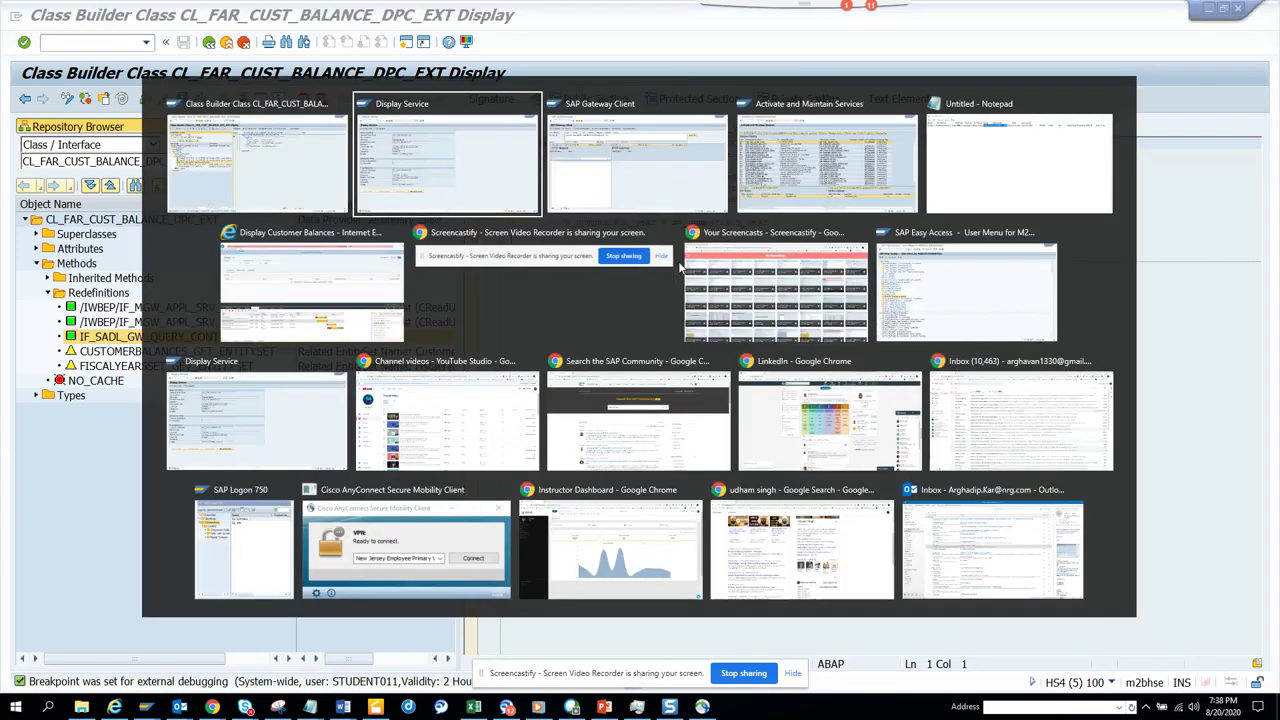
key("alt+Tab")
key("alt+Tab")
key("alt+Tab")
key("alt+Tab")
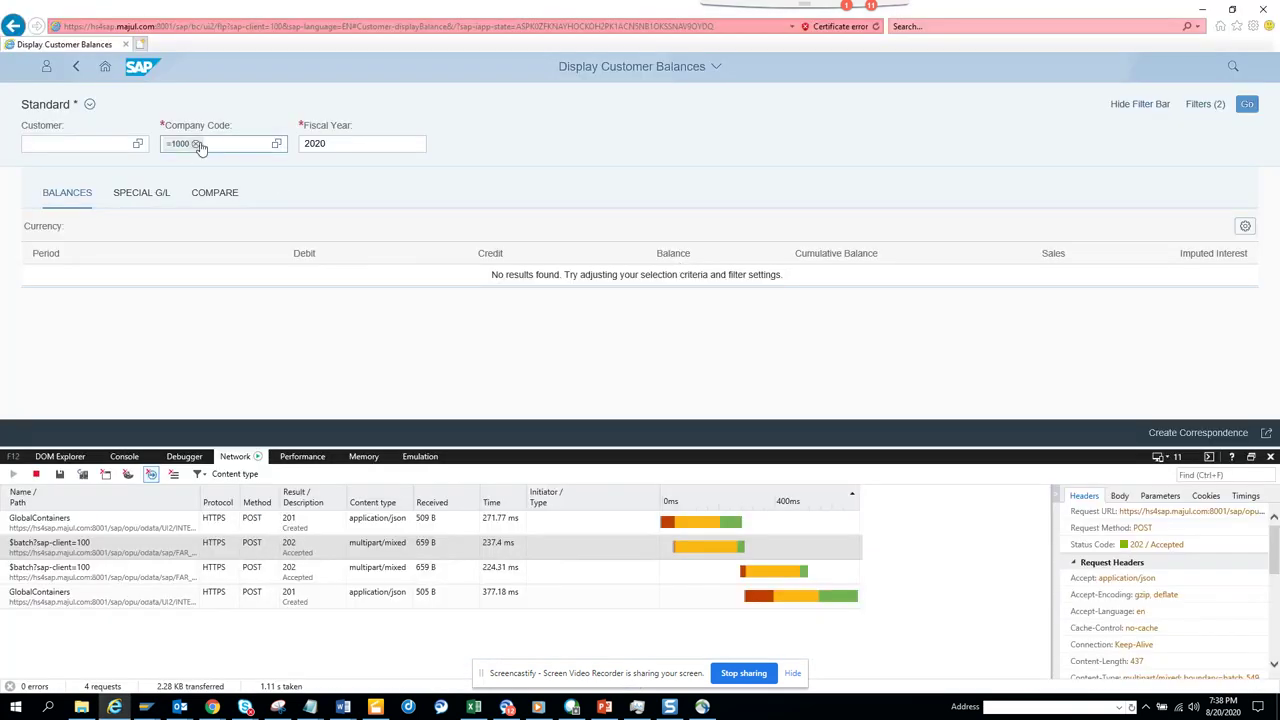
- Change the Company Code filter to 1710 and run the query
left_click(196, 143)
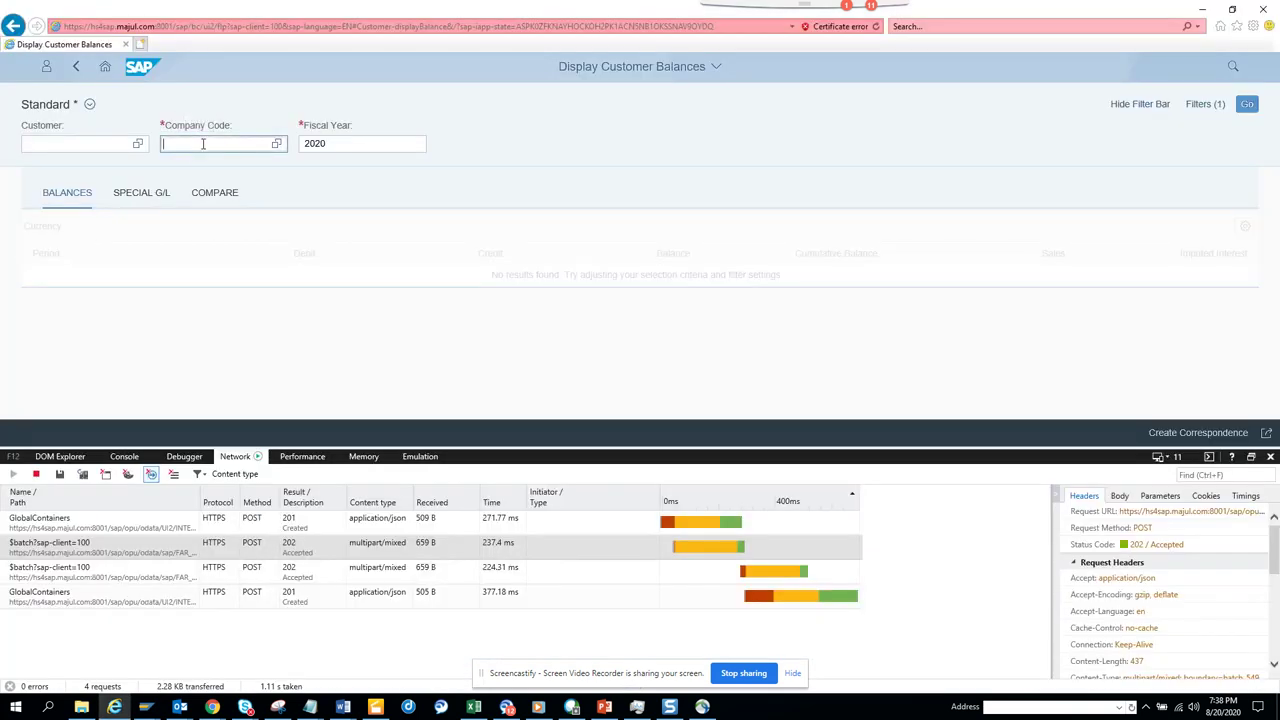
type("1710")
left_click(1255, 108)
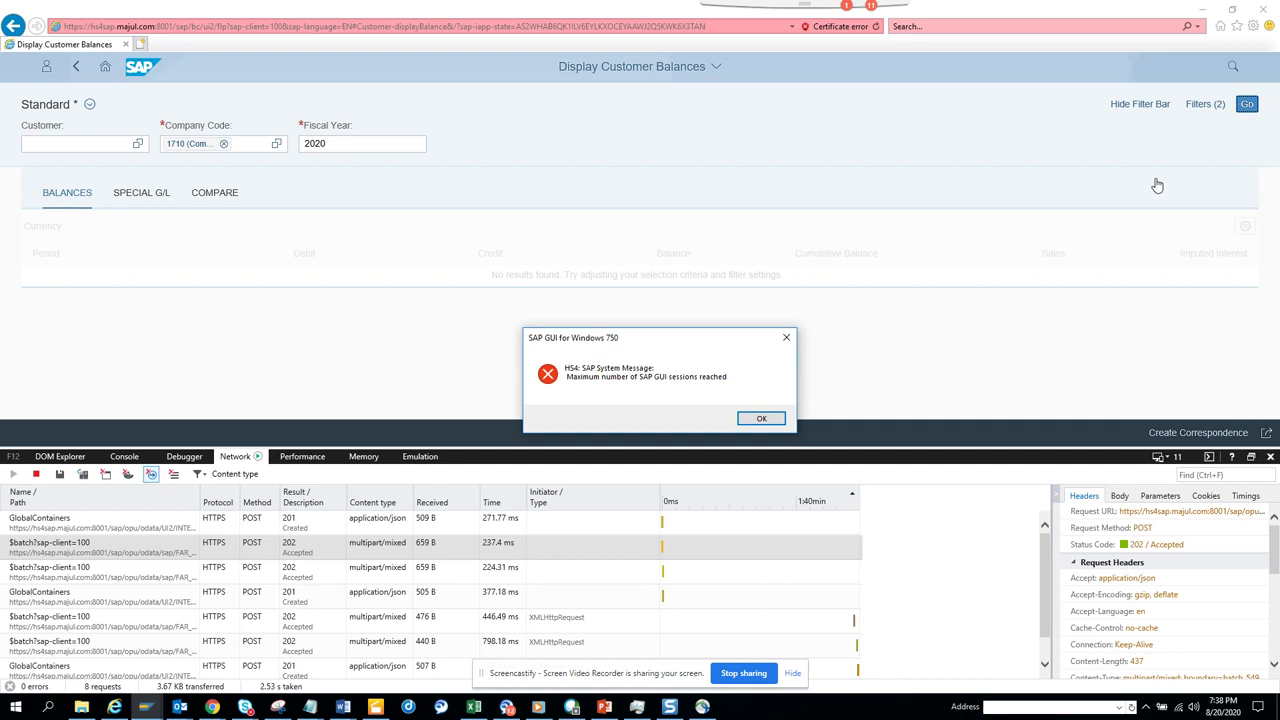
- Dismiss the maximum-sessions error, close two spare SAP GUI windows, and rerun the query
left_click(762, 419)
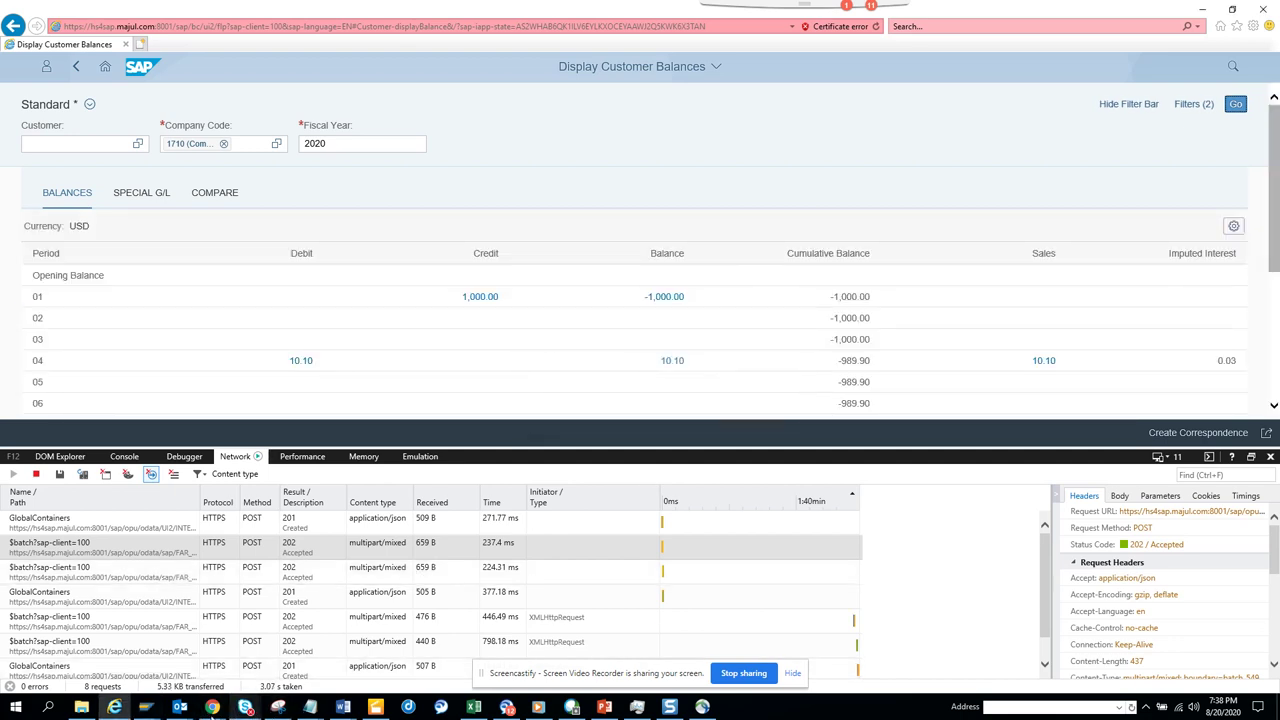
mouse_move(146, 707)
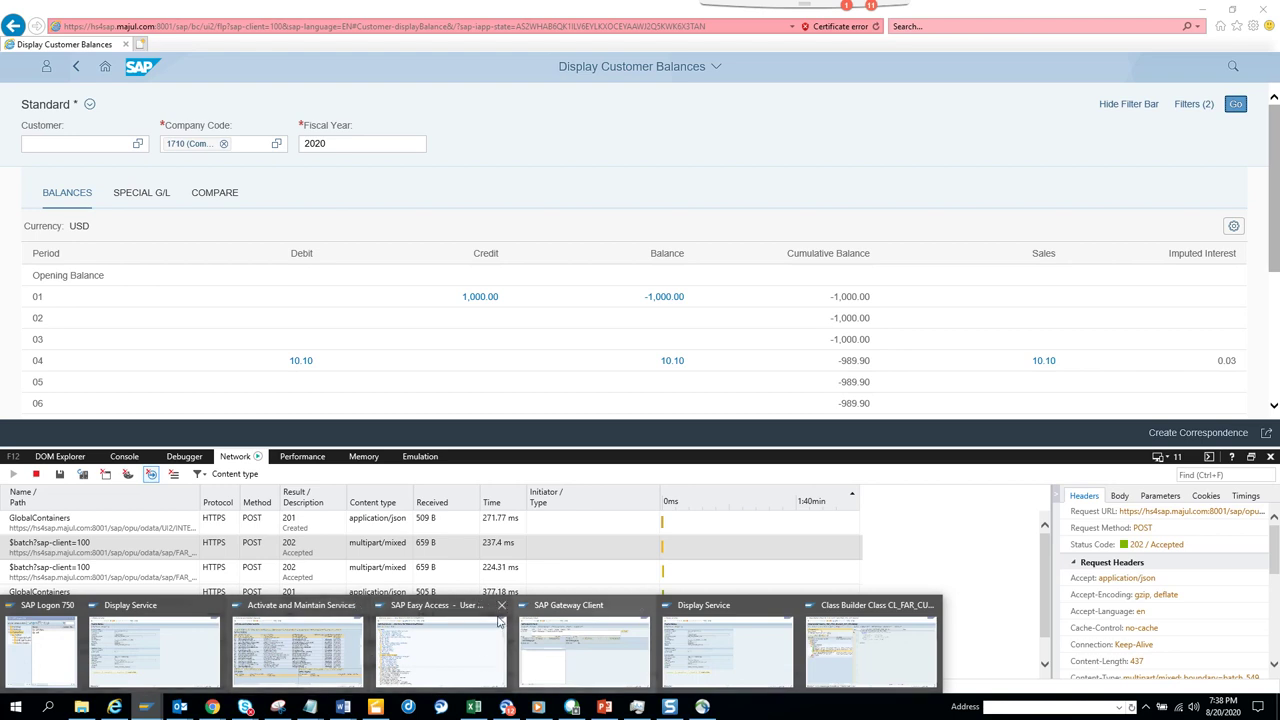
left_click(500, 606)
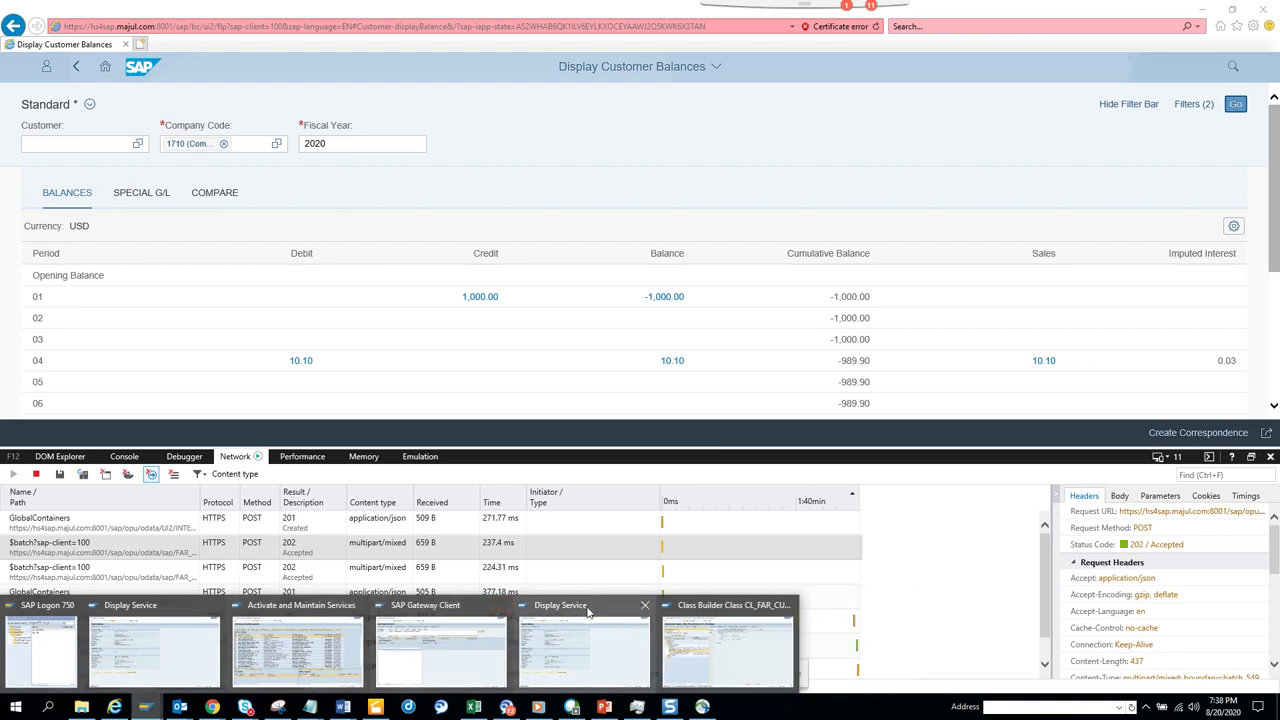
left_click(644, 605)
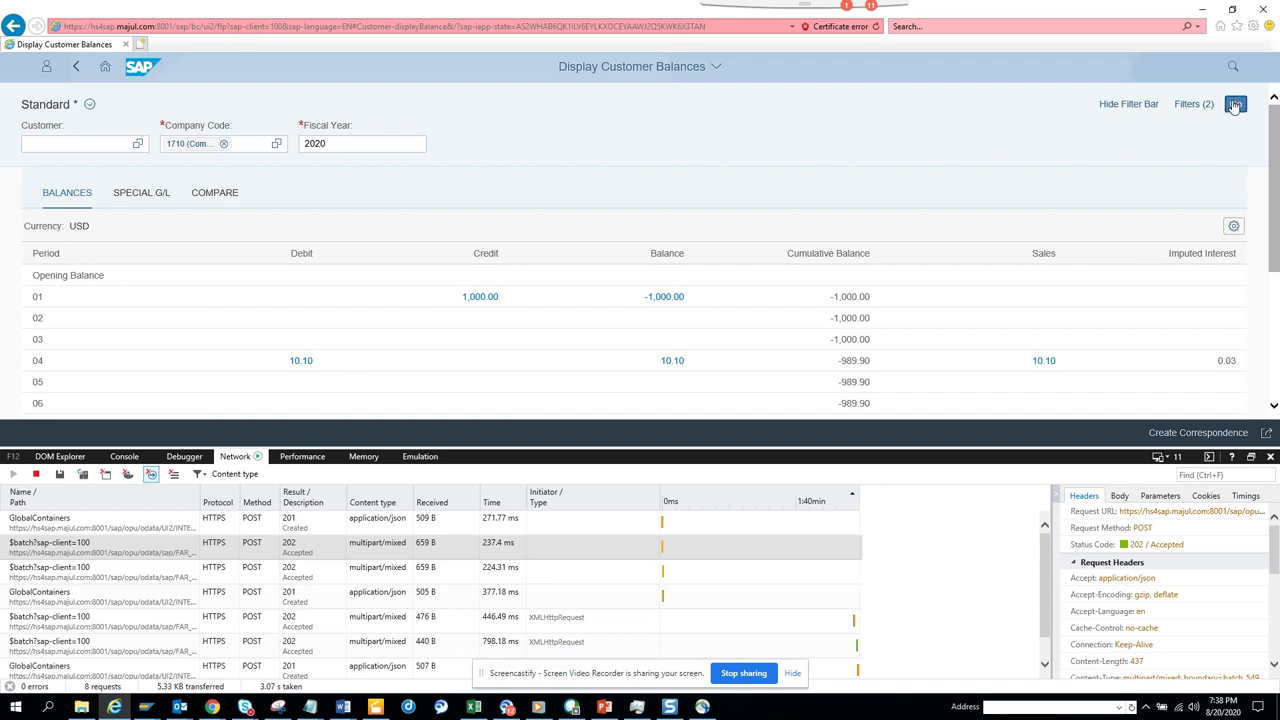
left_click(1235, 105)
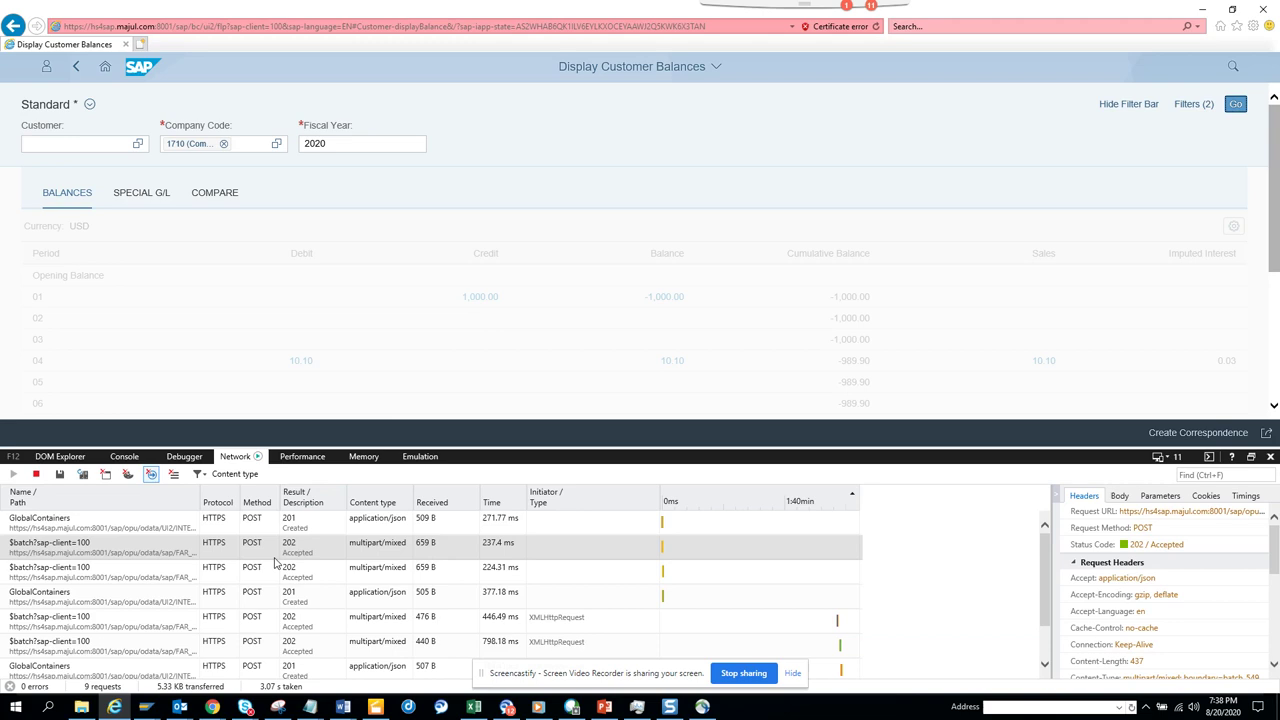
mouse_move(146, 707)
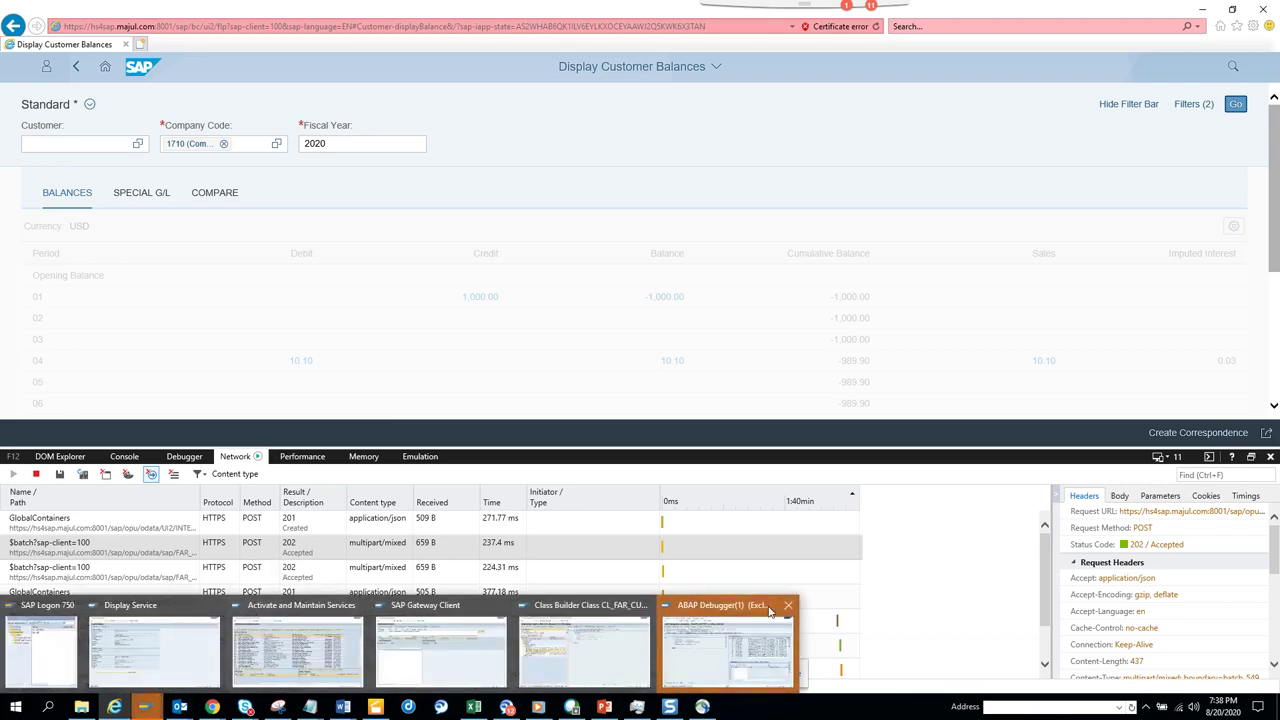
- Add io_query_options to the debugger's watched variables and open its object attributes
left_click(738, 645)
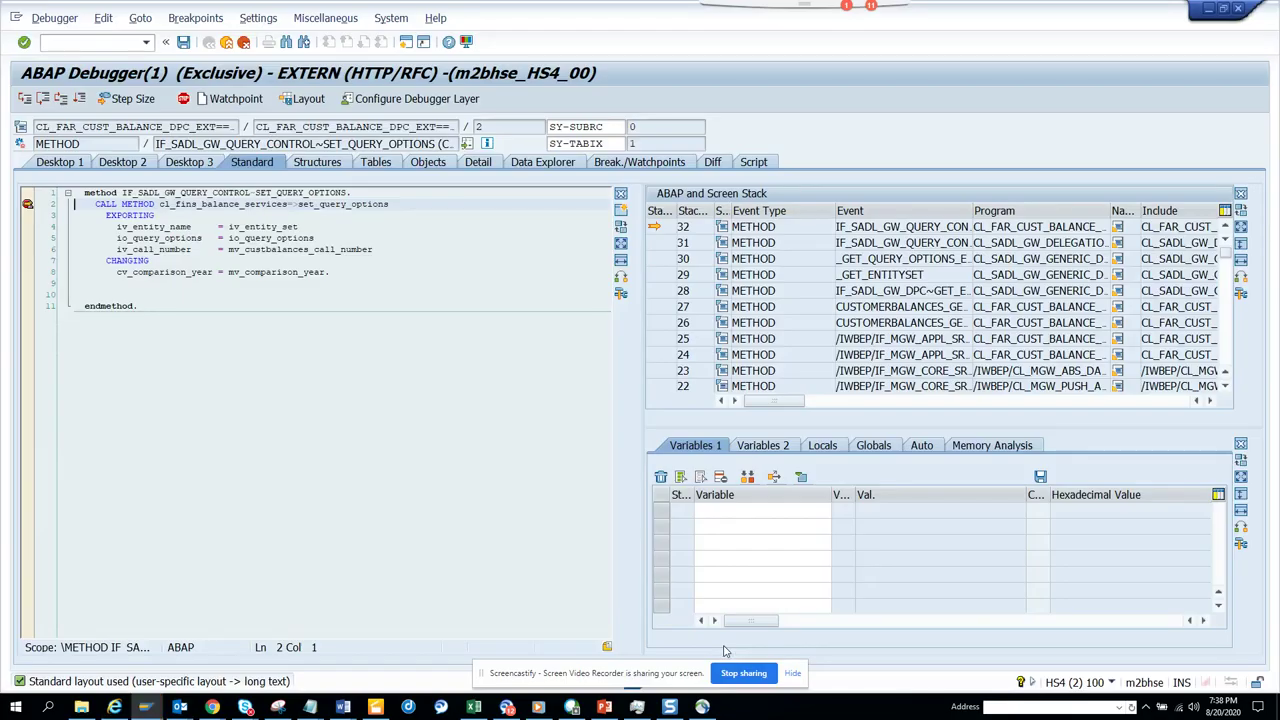
left_click(283, 238)
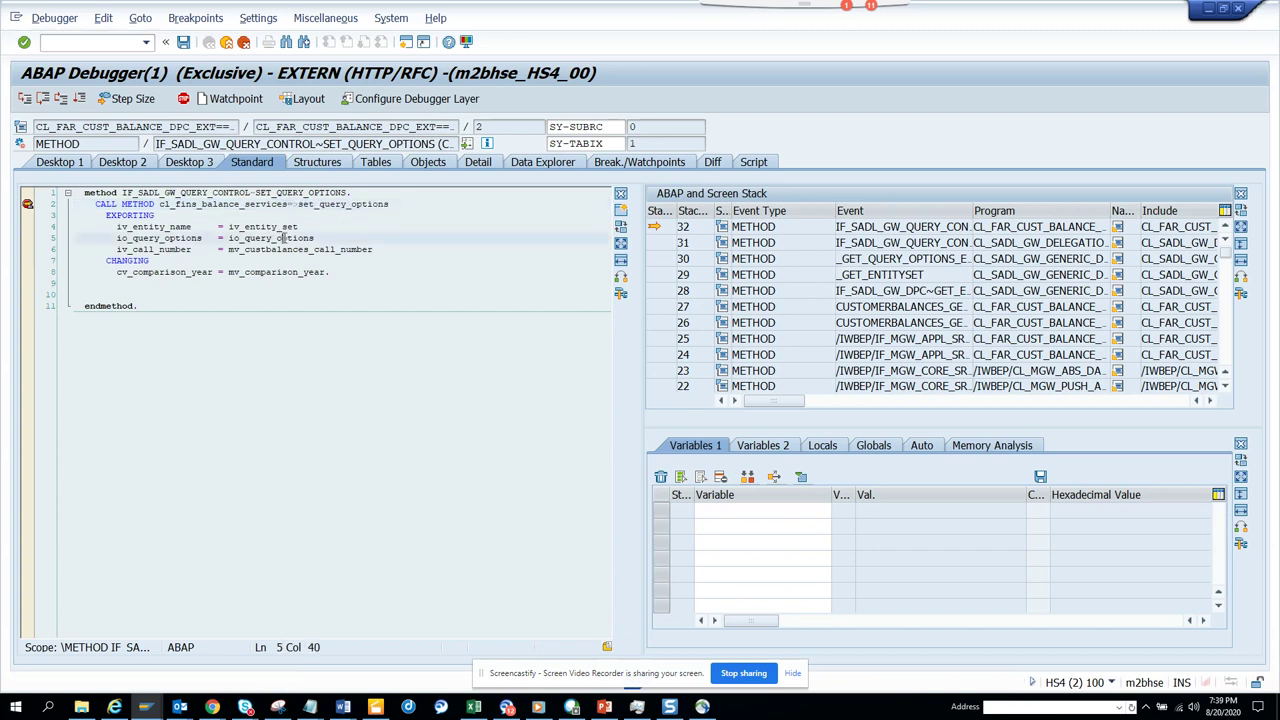
double_click(283, 238)
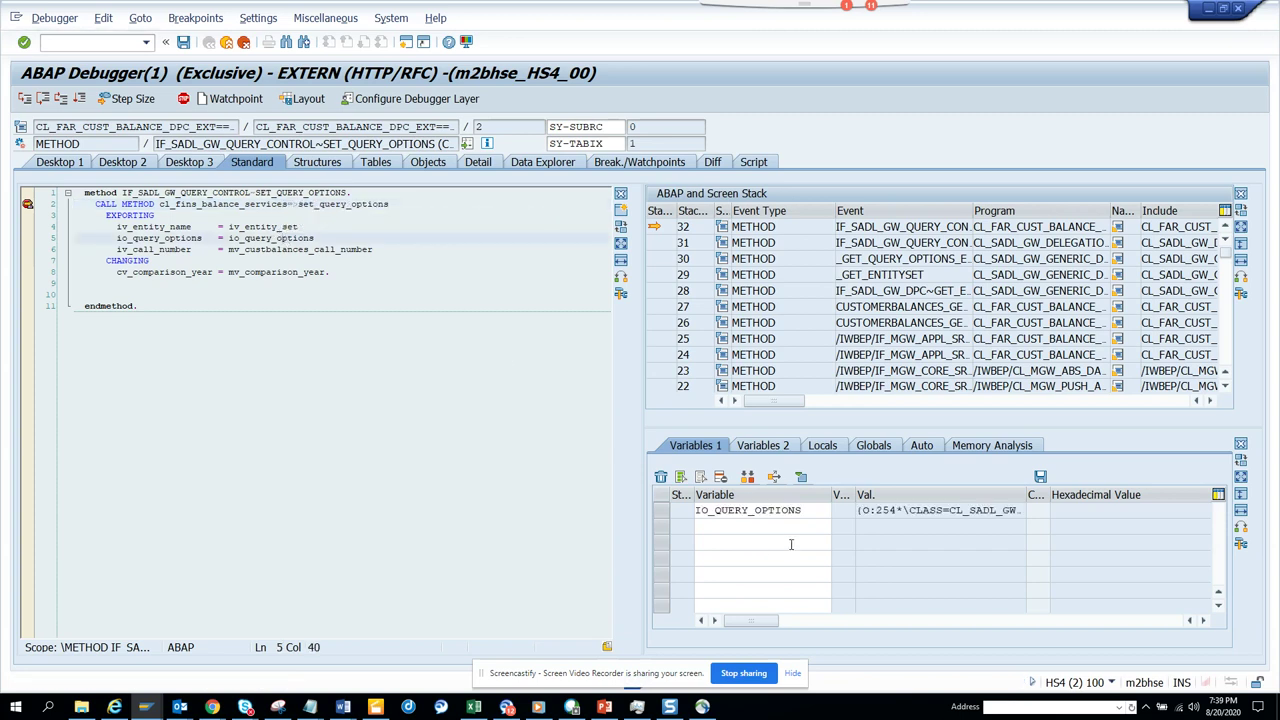
double_click(788, 510)
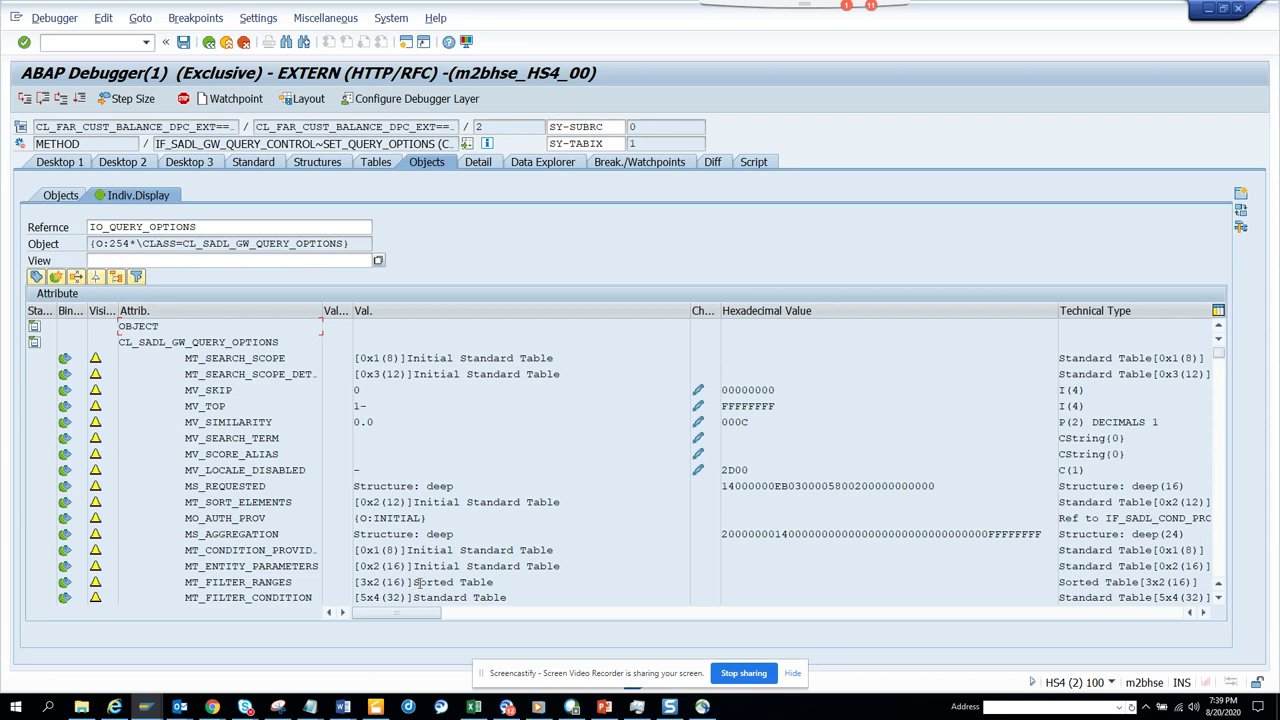
- Drill into MT_FILTER_RANGES to confirm BUKRS EQ 1710, then return to Desktop 1
double_click(294, 584)
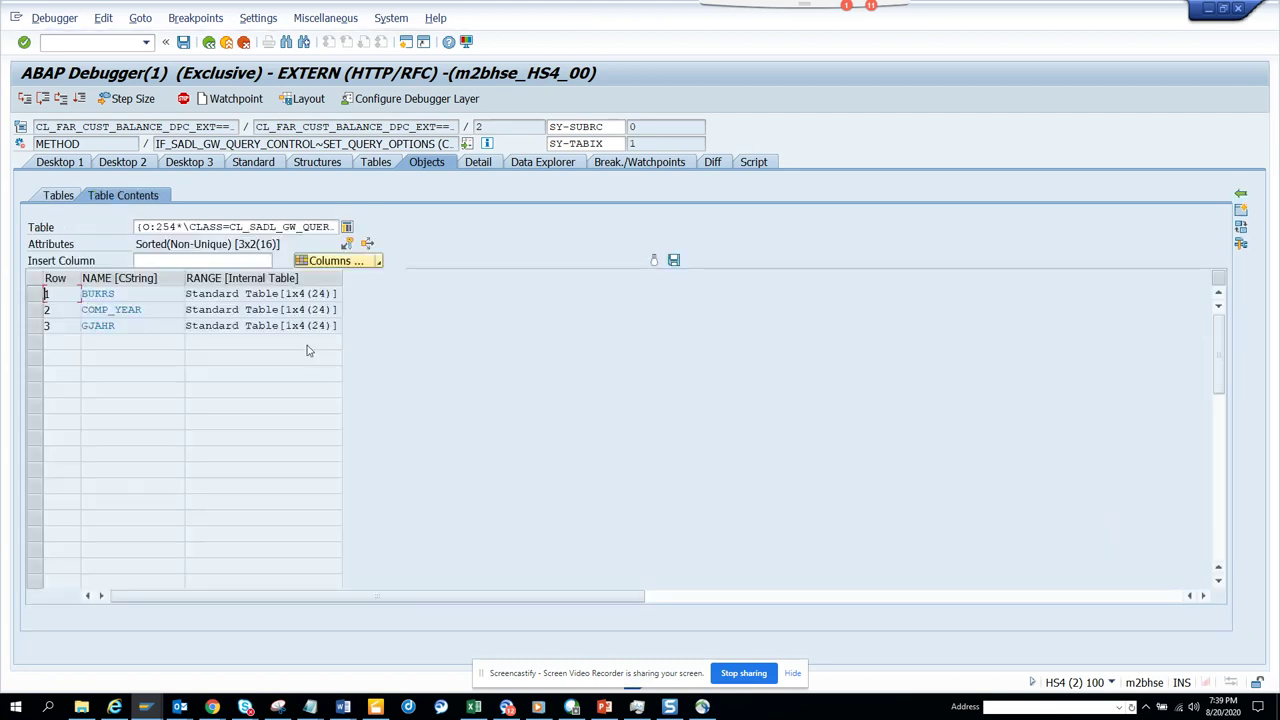
double_click(229, 293)
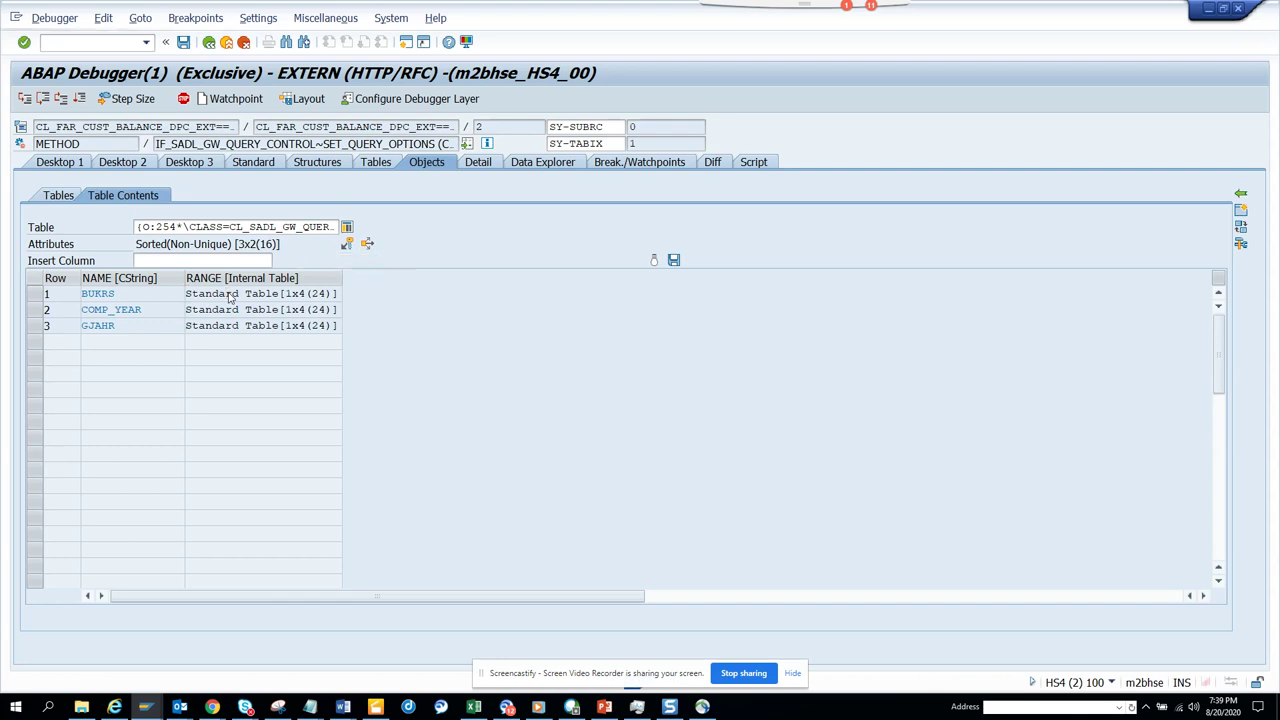
double_click(280, 293)
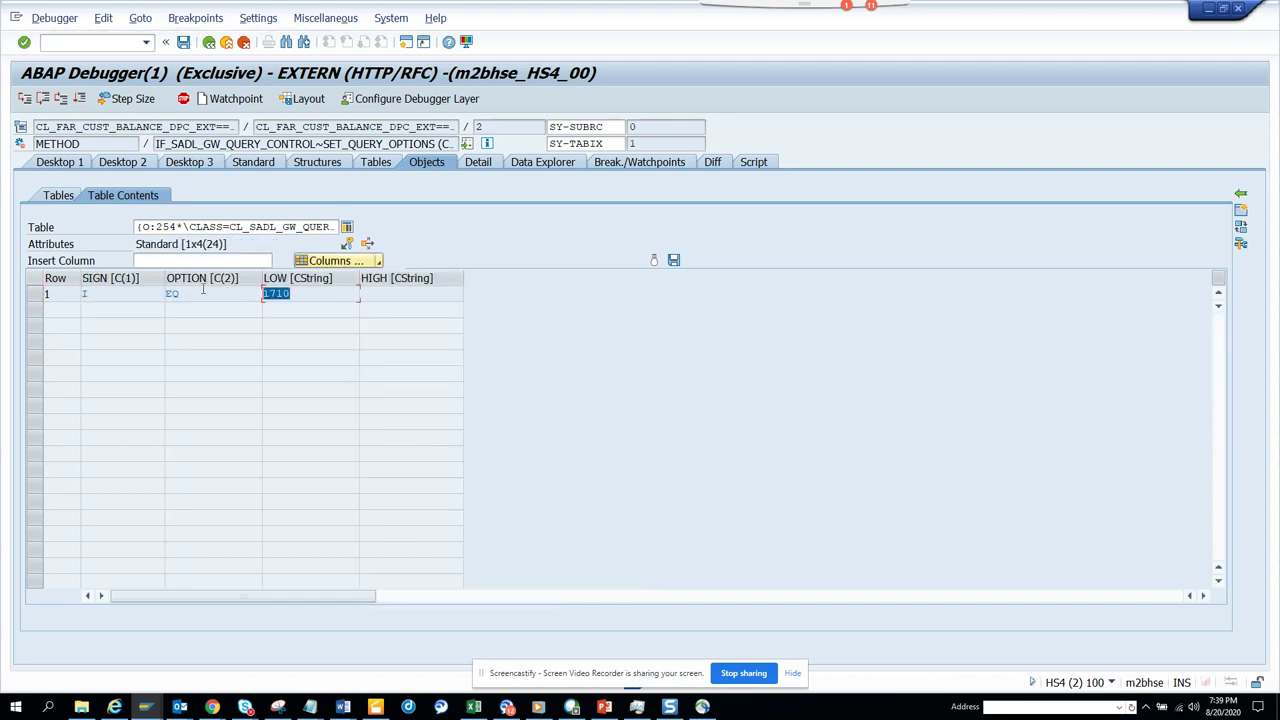
left_click(59, 162)
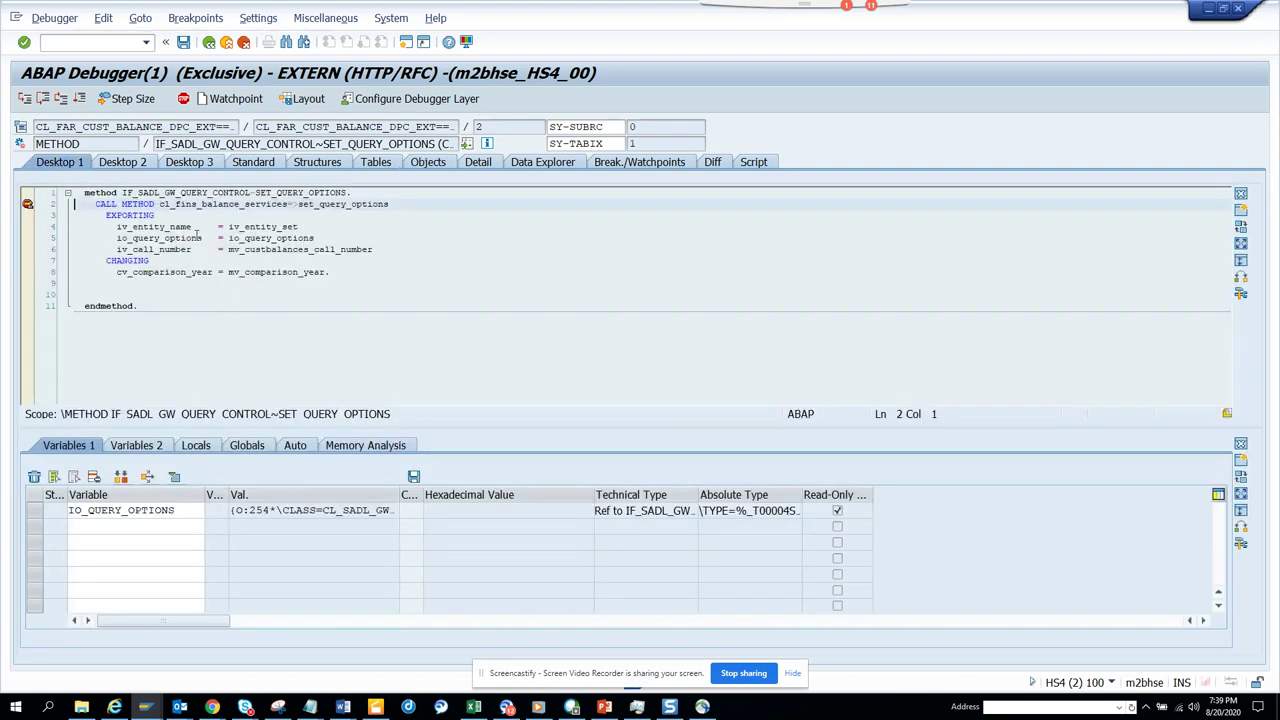